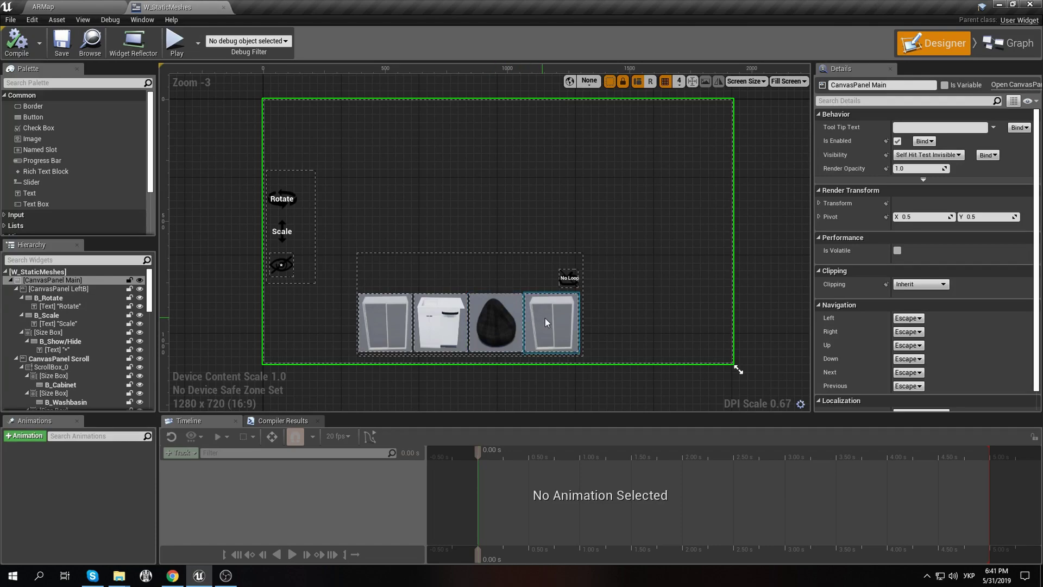
Examine the furniture buttons in the widget hierarchy, including B_Pufik, B_SmileChair and B_SmileChair1
click(501, 320)
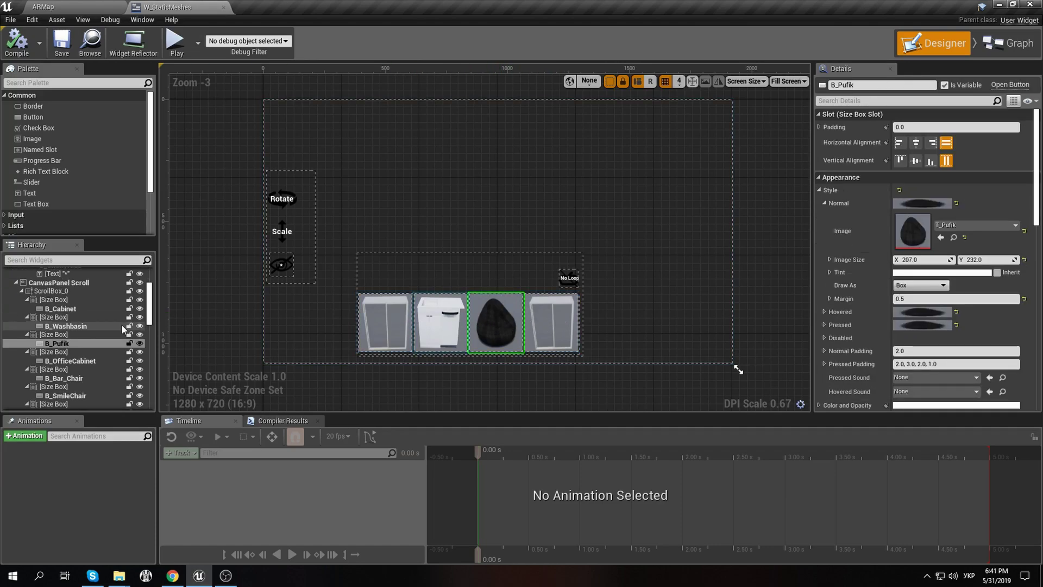
scroll(111, 331, down, 4)
scroll(93, 328, down, 1)
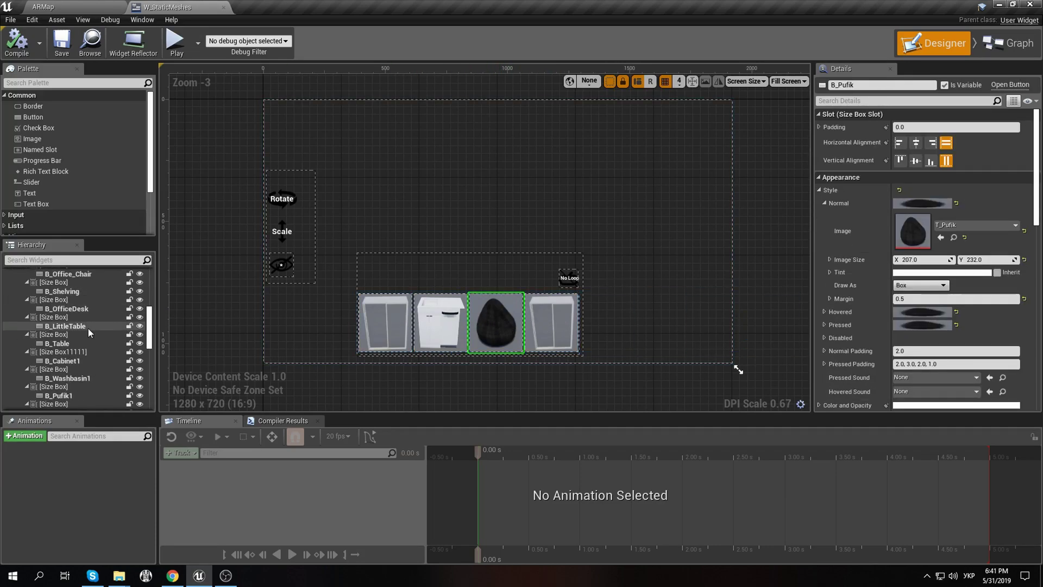
scroll(66, 311, up, 2)
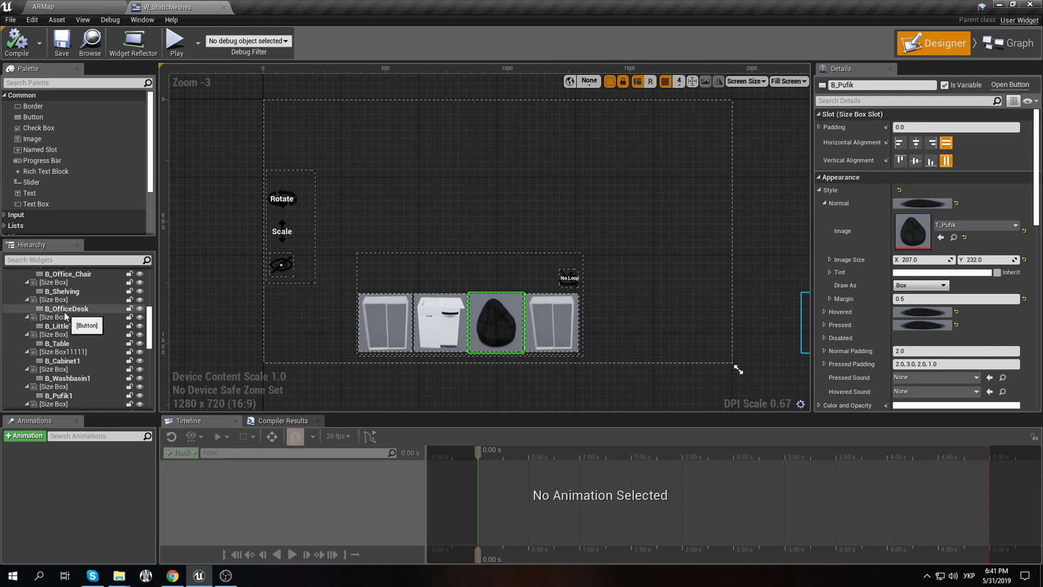
click(73, 291)
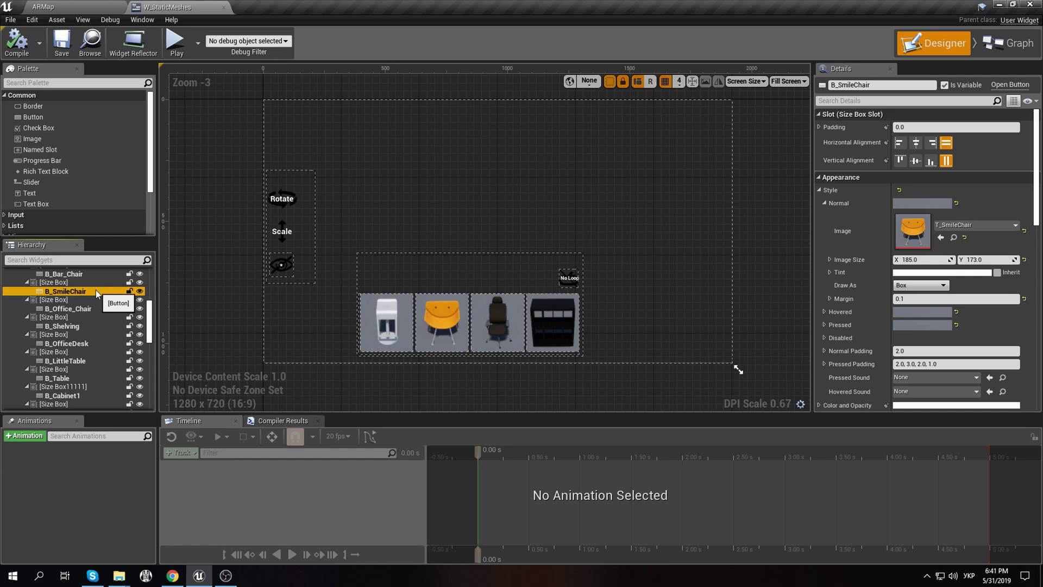
scroll(85, 292, down, 4)
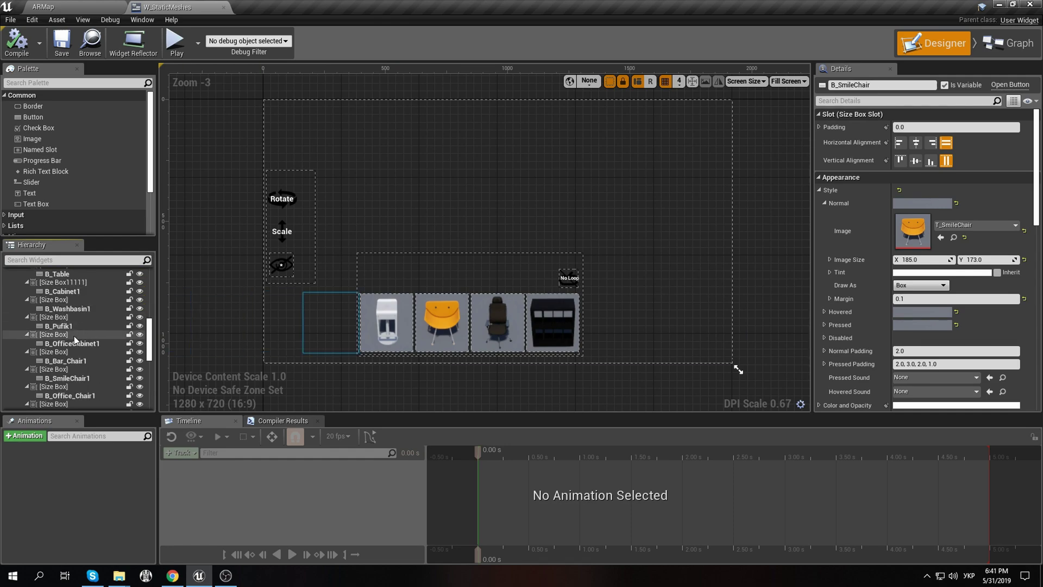
scroll(74, 338, down, 2)
click(76, 326)
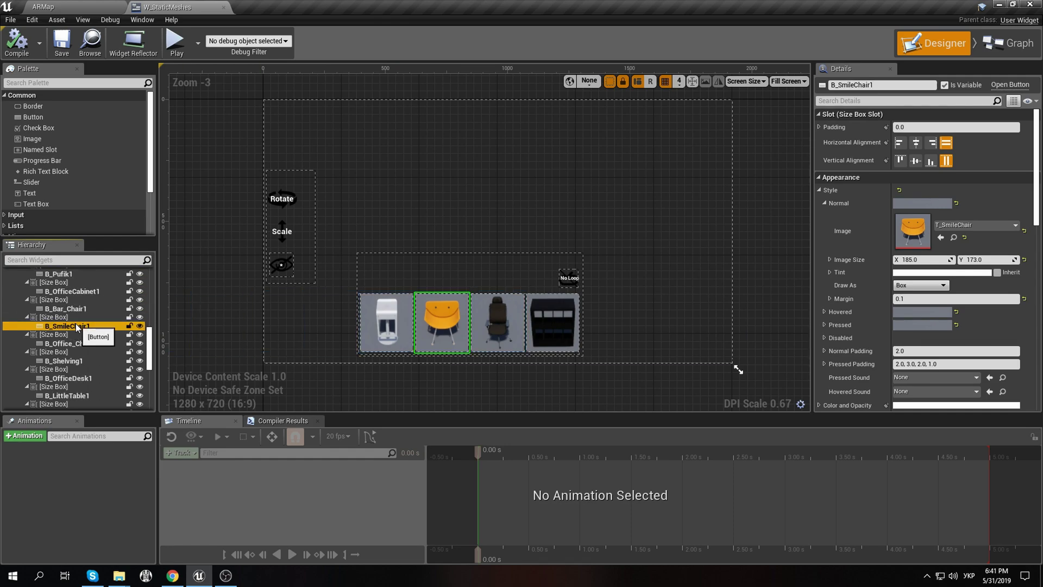
Compare the repeated smile chair buttons by selecting B_SmileChair, B_SmileChair1 and B_SmileChair2 in turn
scroll(83, 325, up, 5)
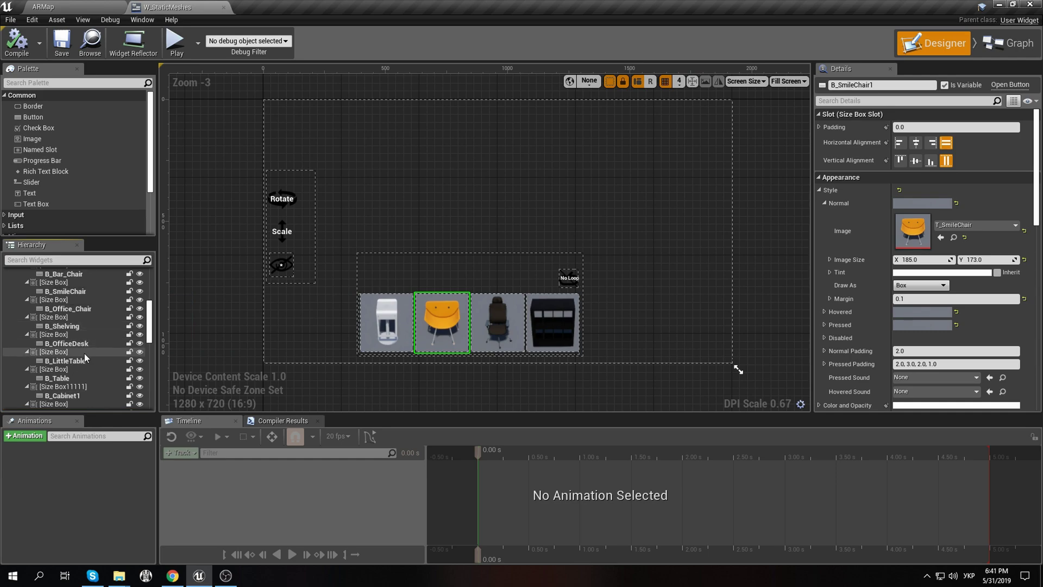
scroll(80, 327, up, 1)
click(79, 308)
scroll(80, 312, down, 5)
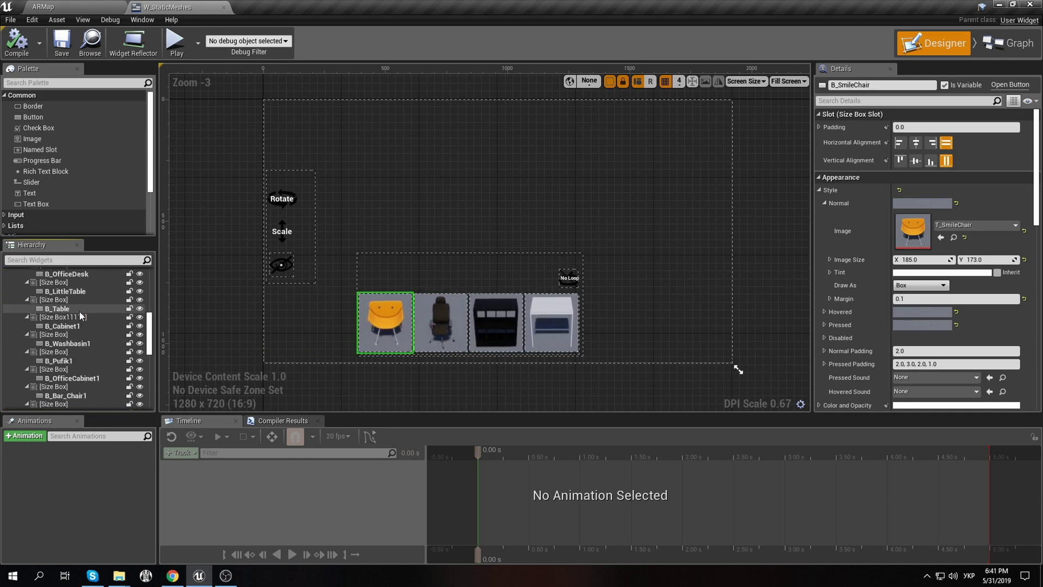
scroll(80, 320, down, 2)
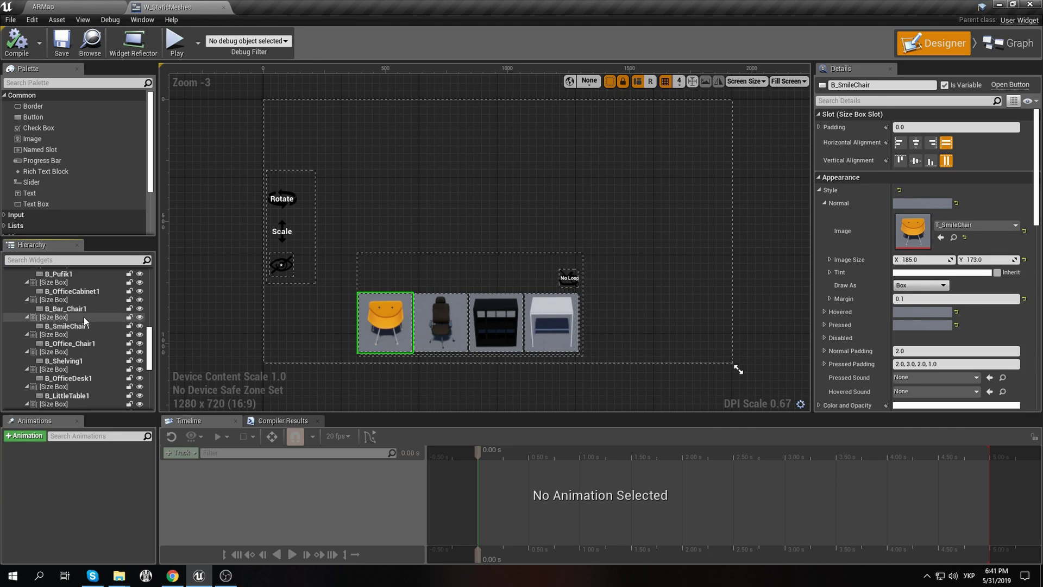
click(89, 326)
scroll(89, 329, down, 3)
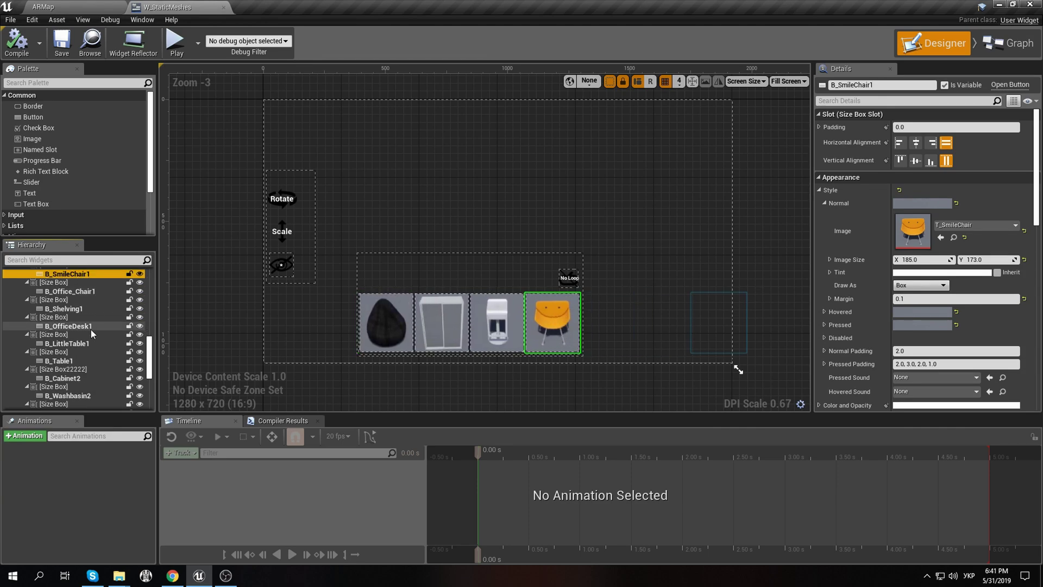
scroll(89, 335, down, 5)
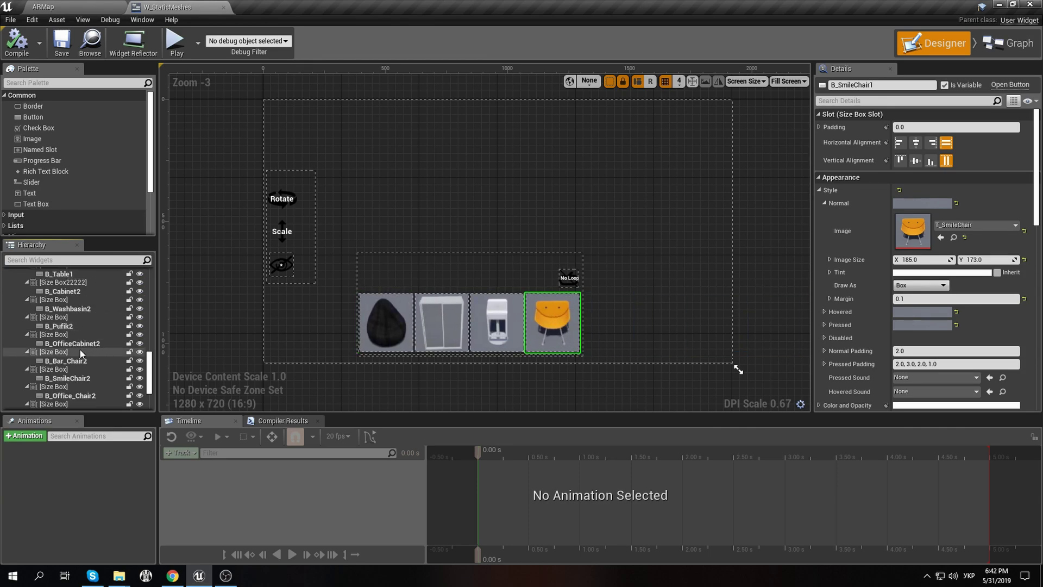
click(83, 360)
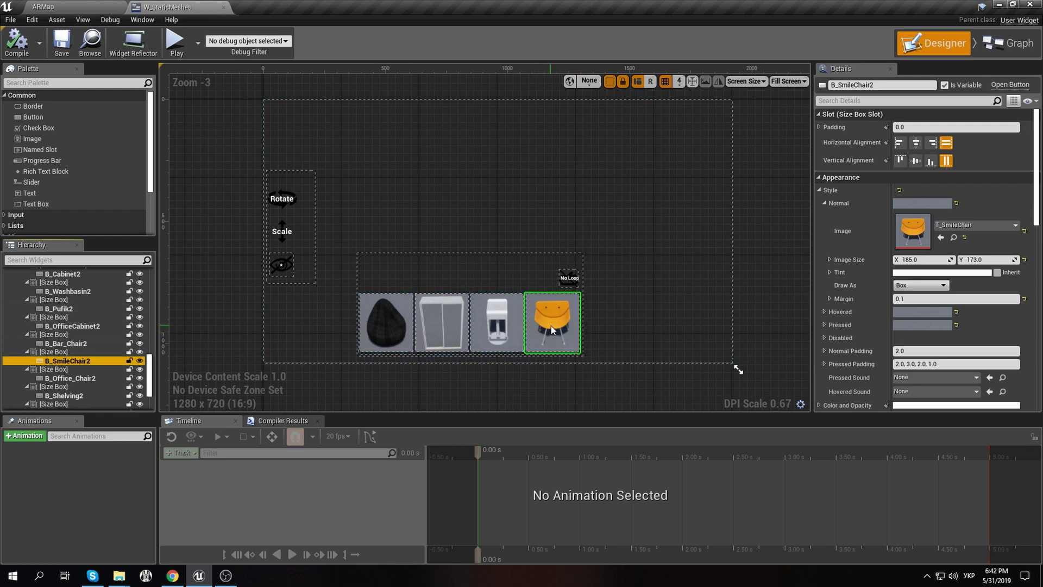
Select the original B_SmileChair button in ScrollBox_0 of the widget hierarchy
drag(150, 365, 158, 288)
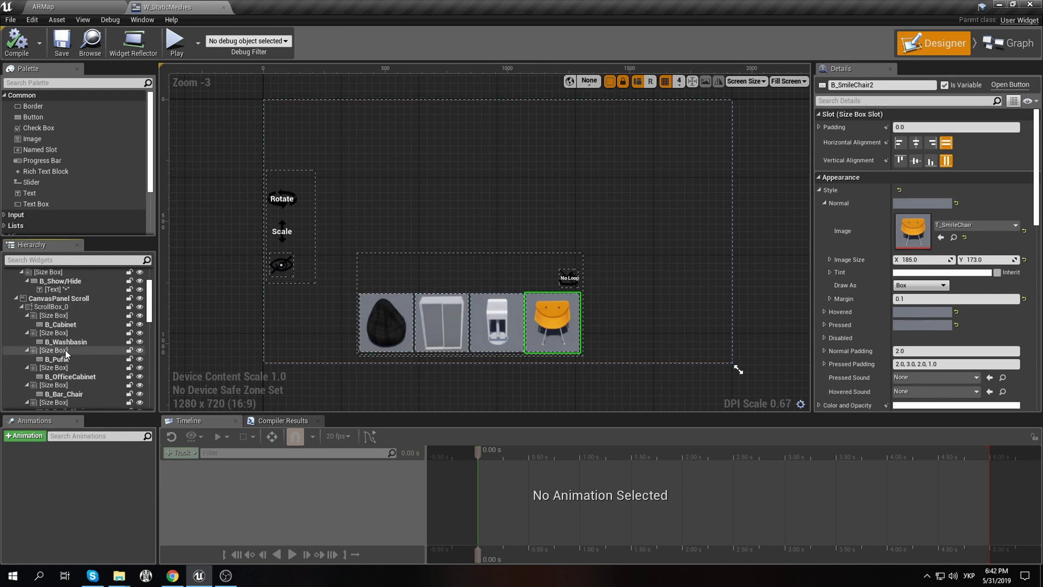
scroll(65, 350, down, 1)
scroll(77, 387, down, 1)
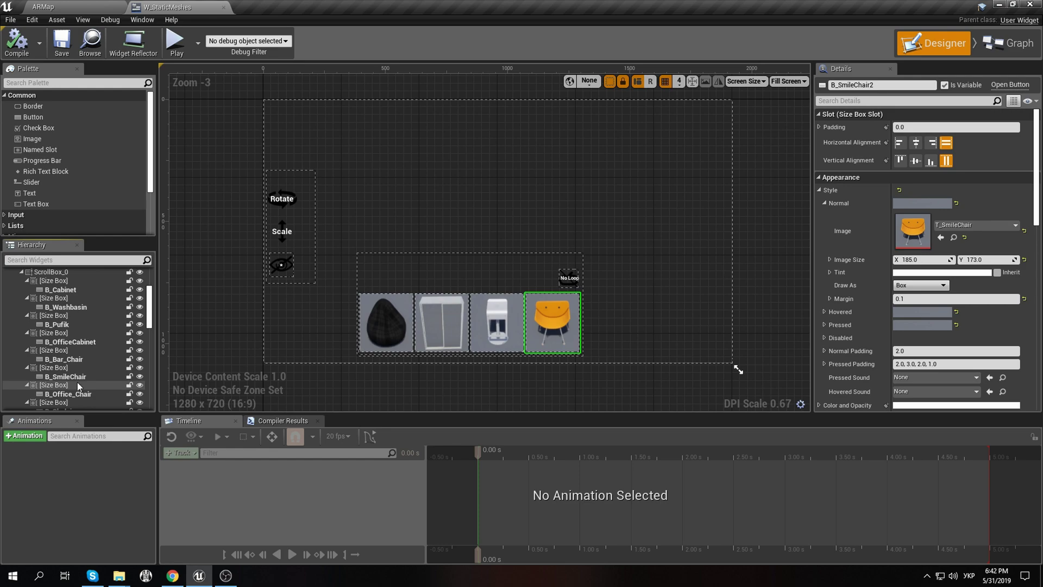
click(77, 378)
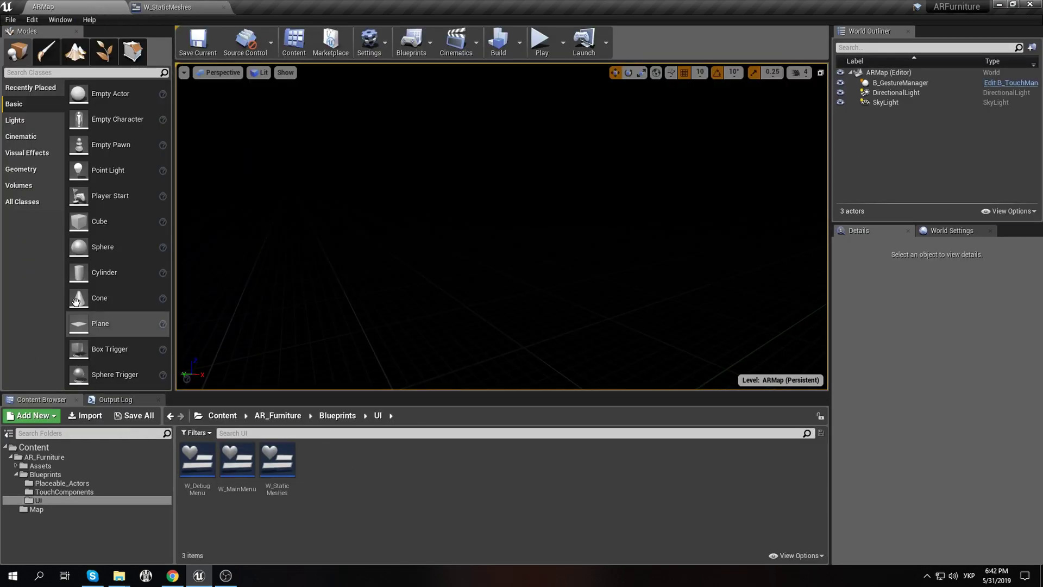
Import the smile picture from the test folder in File Explorer into the project's AR_Furniture/Blueprints/UI folder
drag(0, 148, 740, 100)
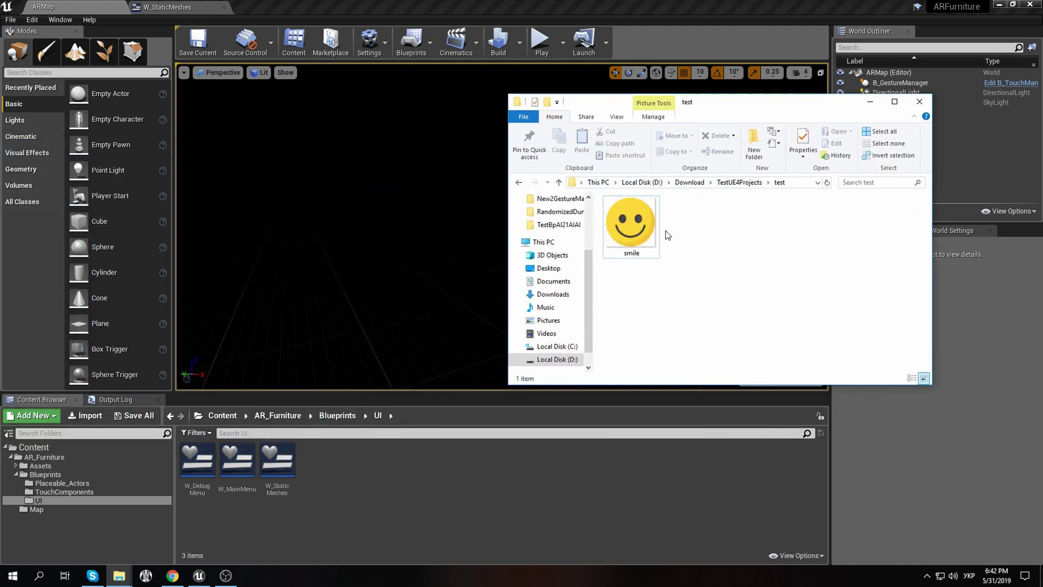
drag(624, 219, 348, 477)
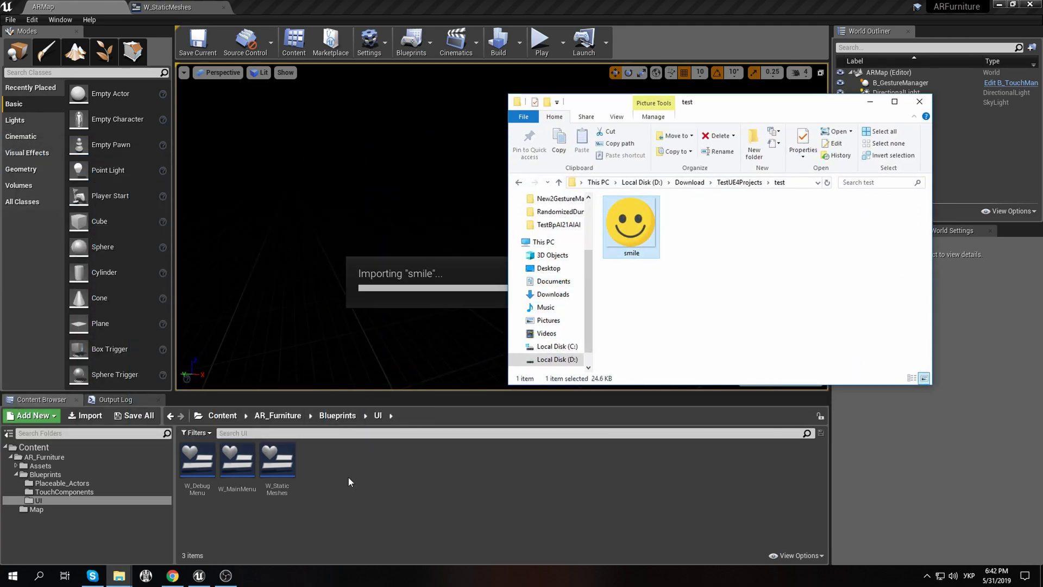
drag(812, 102, 0, 117)
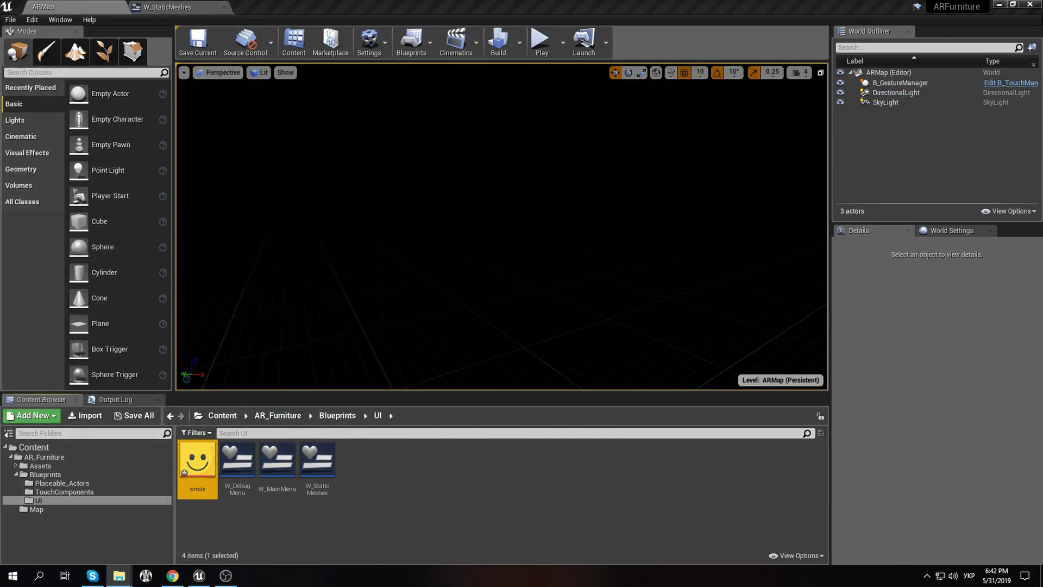
click(382, 487)
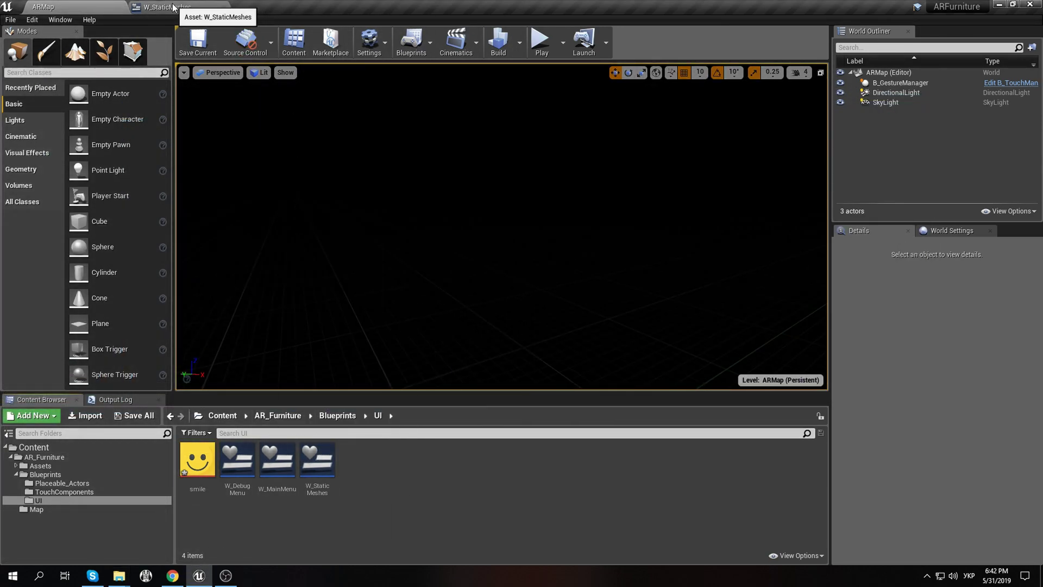
Assign the imported smile texture as the Normal style image of B_SmileChair in W_StaticMeshes
click(173, 6)
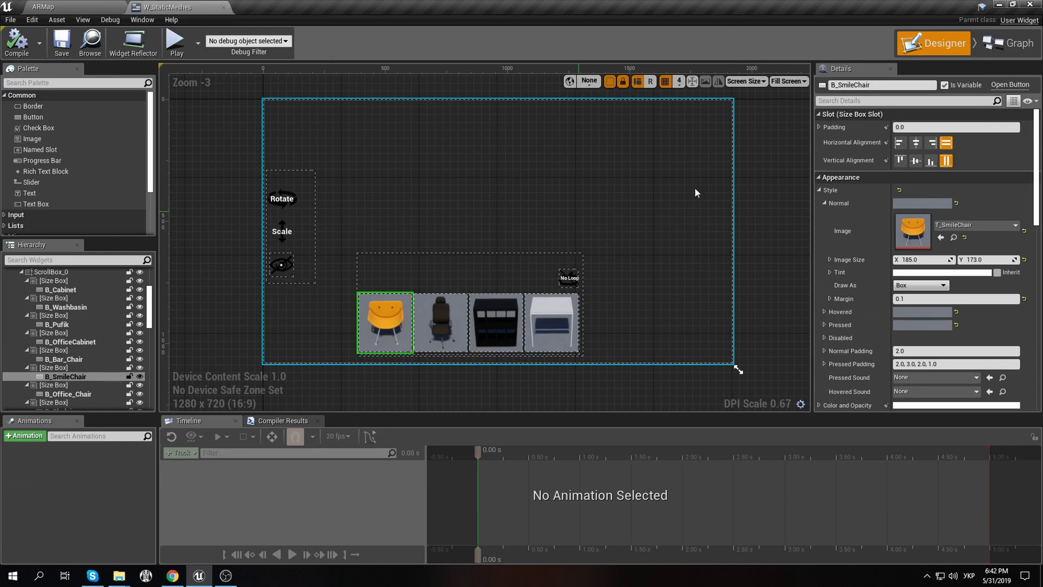
click(825, 203)
click(87, 7)
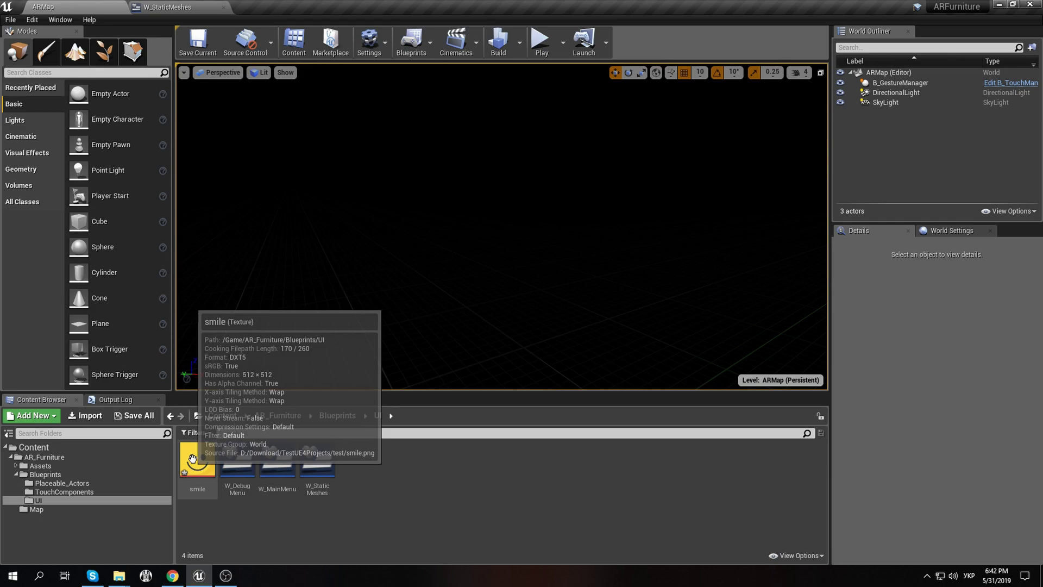
click(197, 461)
click(167, 6)
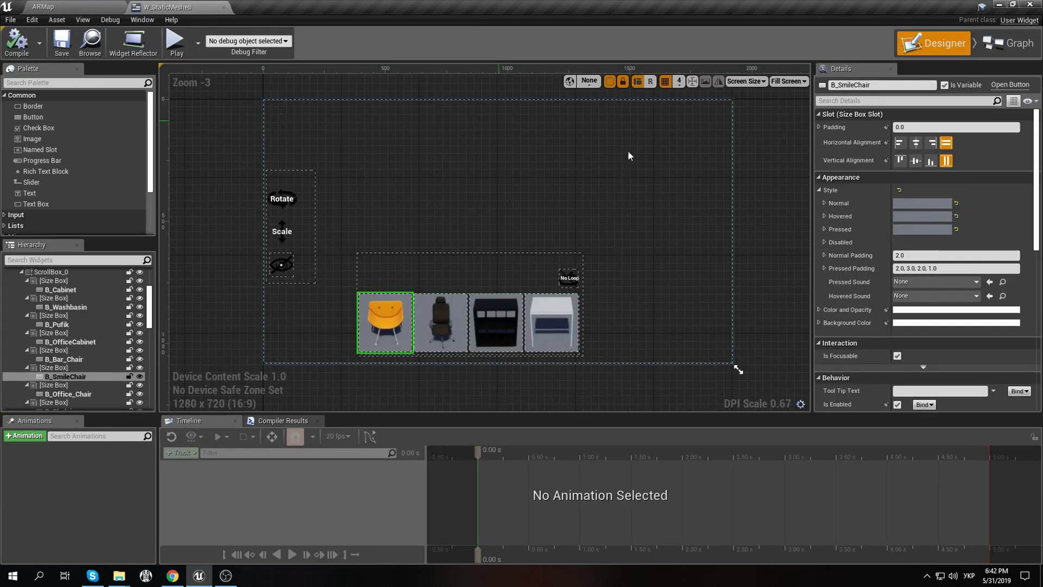
click(824, 203)
click(941, 237)
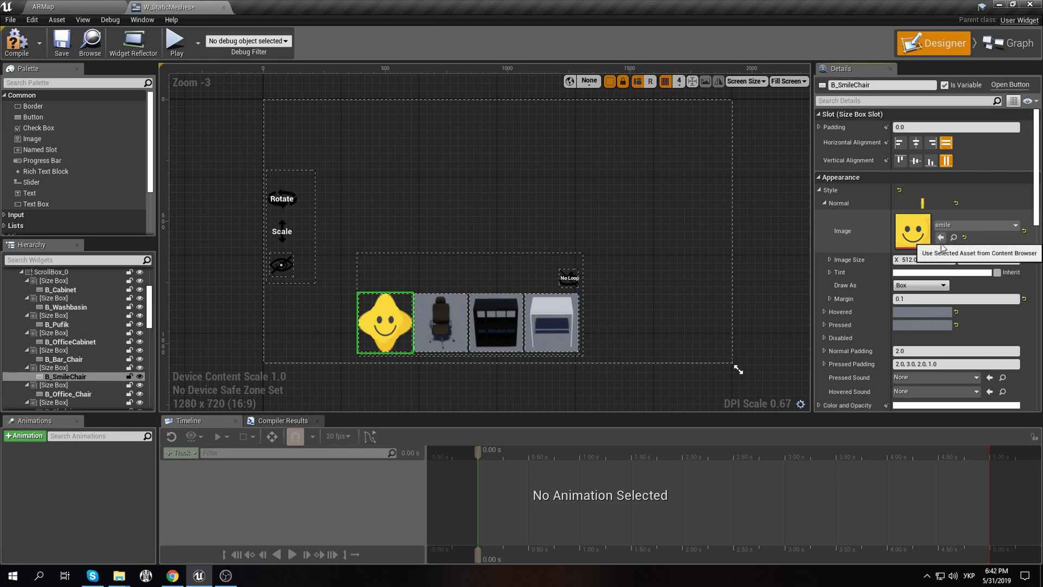
Set the margin of B_SmileChair's Normal style to 0
click(922, 299)
text(0)
key(Return)
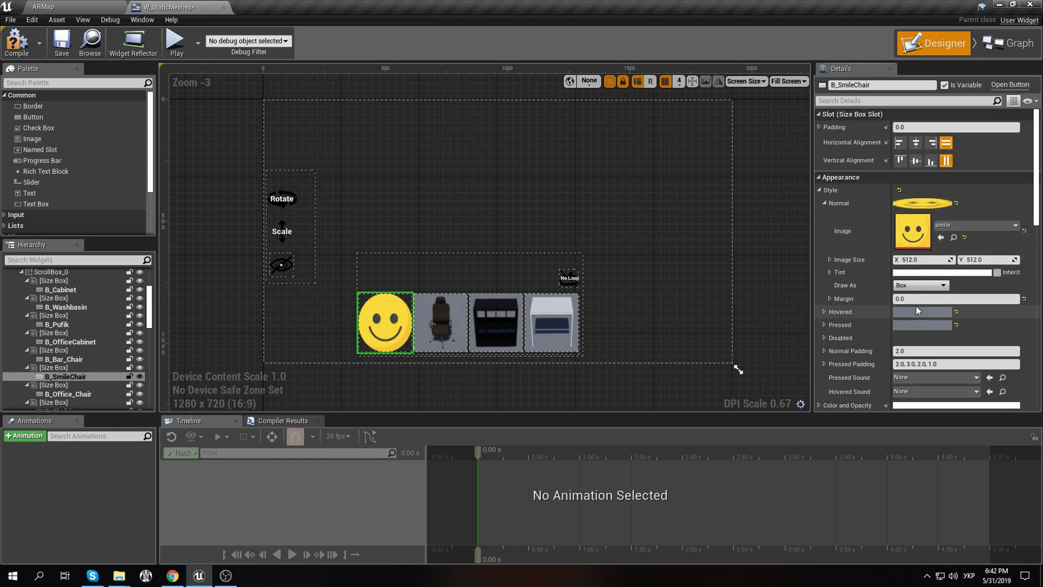
click(825, 204)
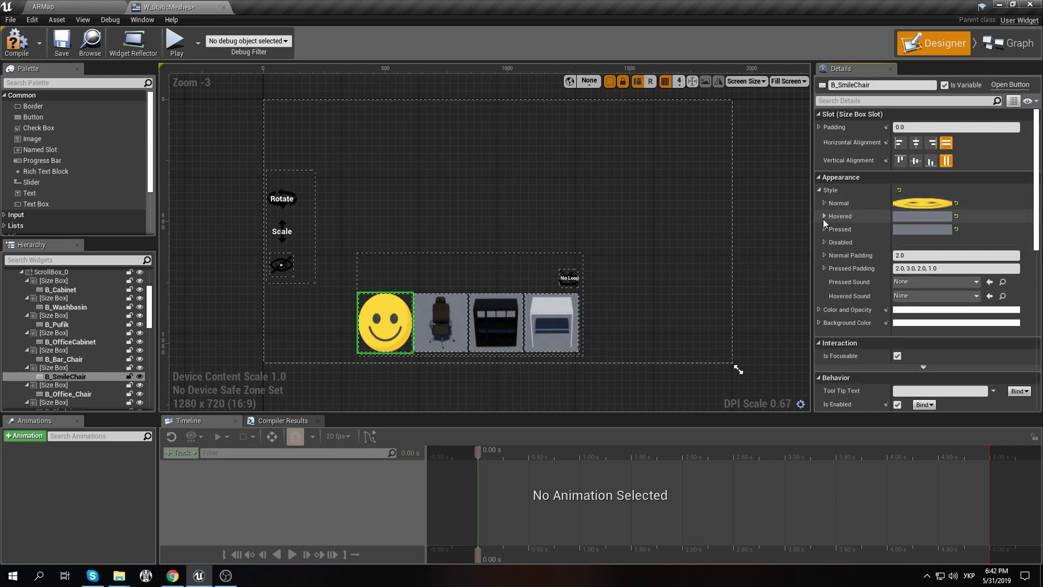
Set the margin of B_SmileChair's Hovered style to 0 and assign the smile texture as its image
click(824, 216)
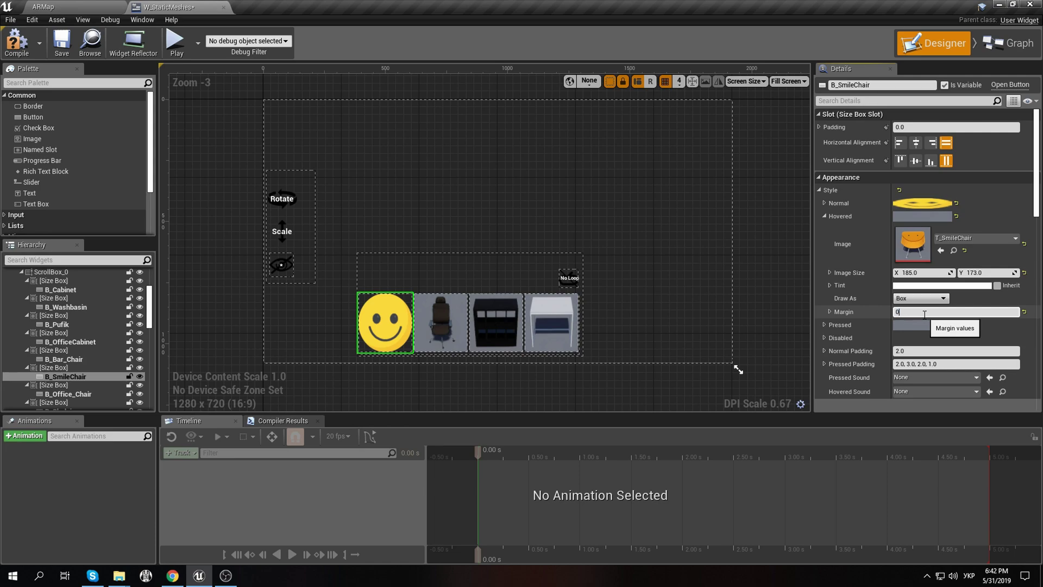
key(Return)
click(825, 216)
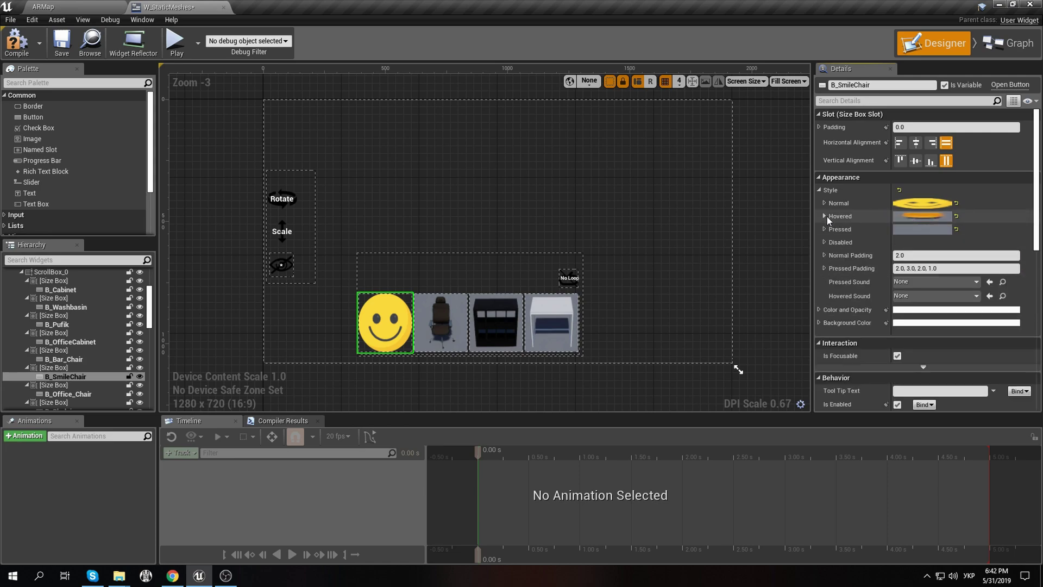
click(823, 230)
click(823, 229)
click(825, 217)
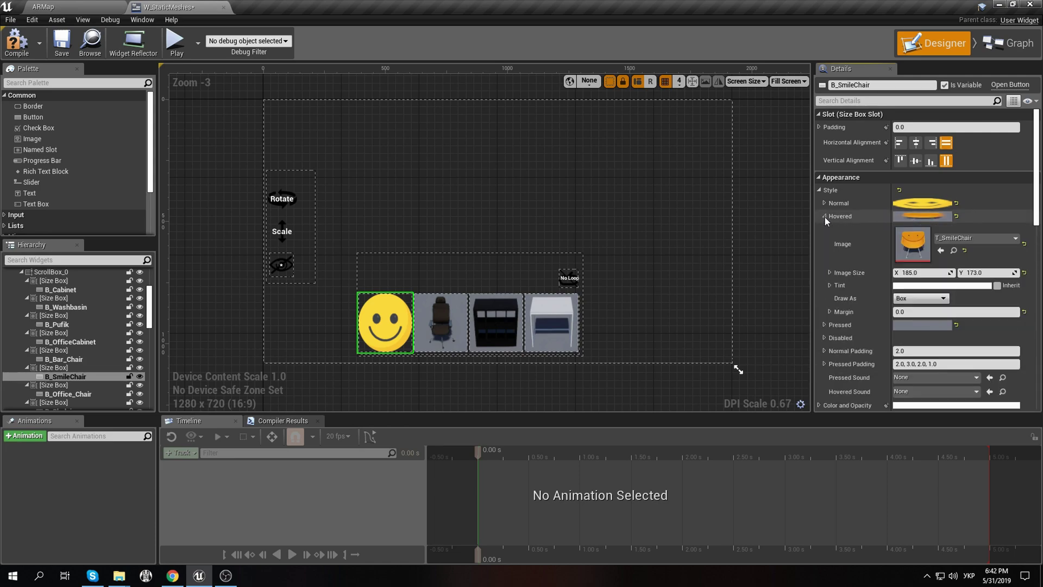
click(941, 250)
click(825, 216)
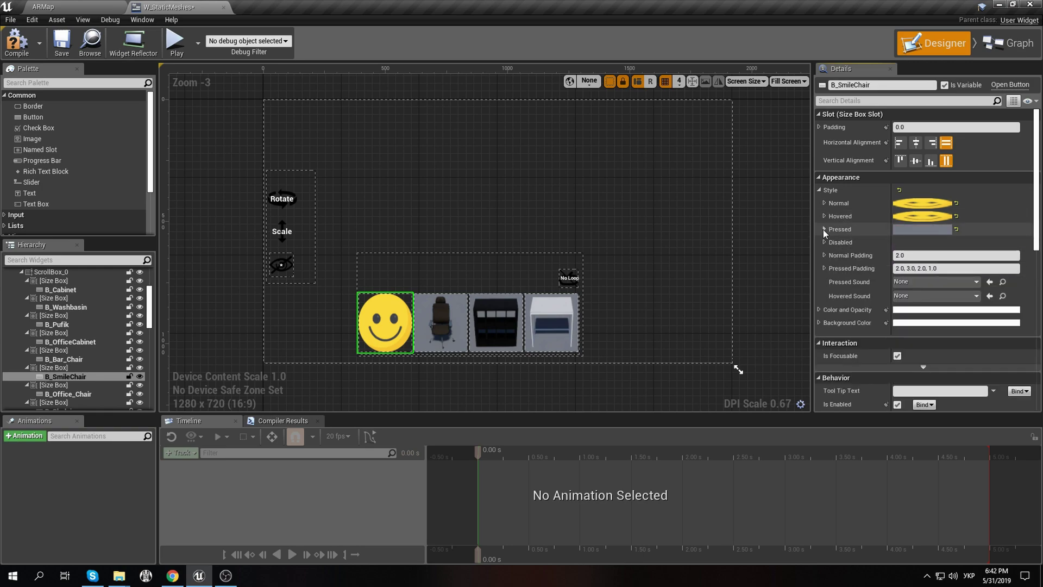
Assign the smile texture as the image of B_SmileChair's Pressed style and set its margin to 0
click(824, 229)
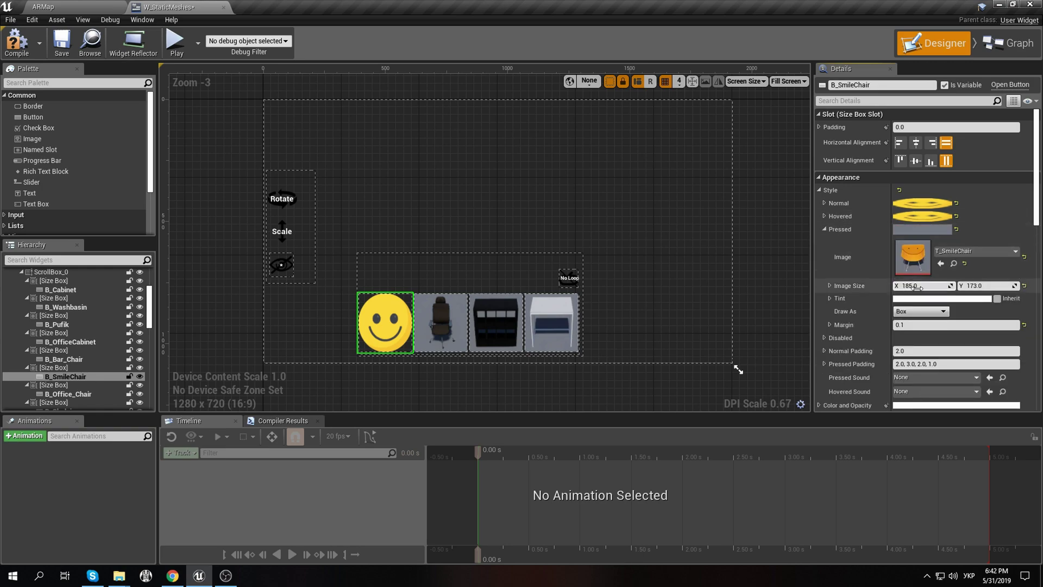
click(913, 324)
text(0)
key(Return)
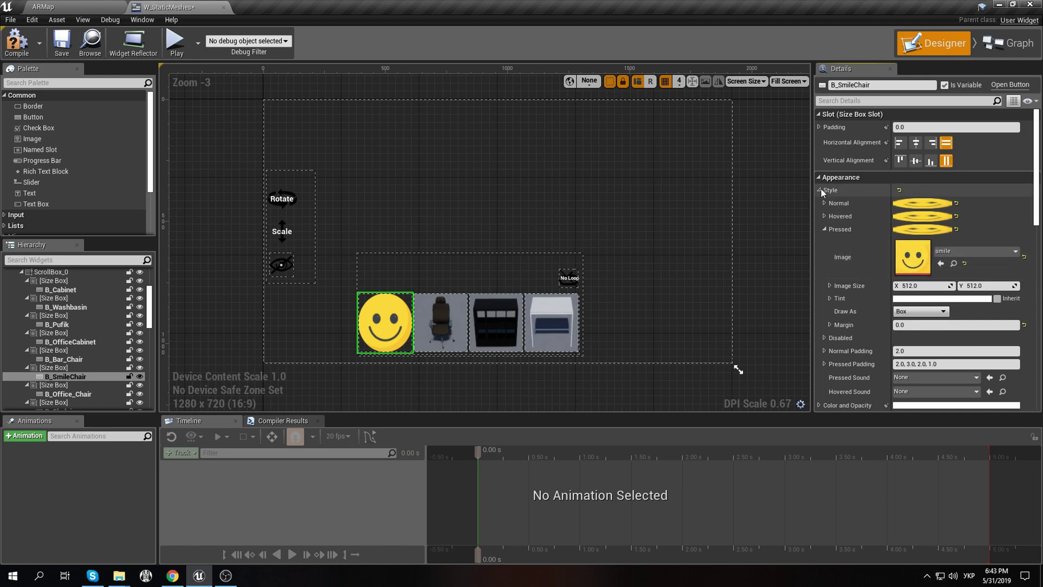
click(819, 190)
click(820, 190)
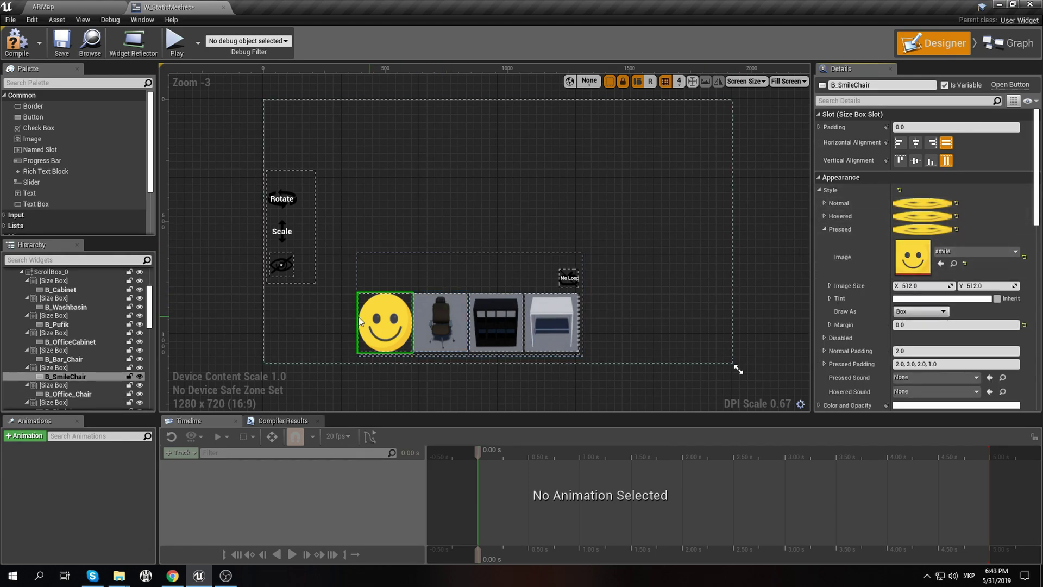
Assign the smile texture as the image of B_SmileChair1's Normal style and set its margin to 0
scroll(87, 353, down, 5)
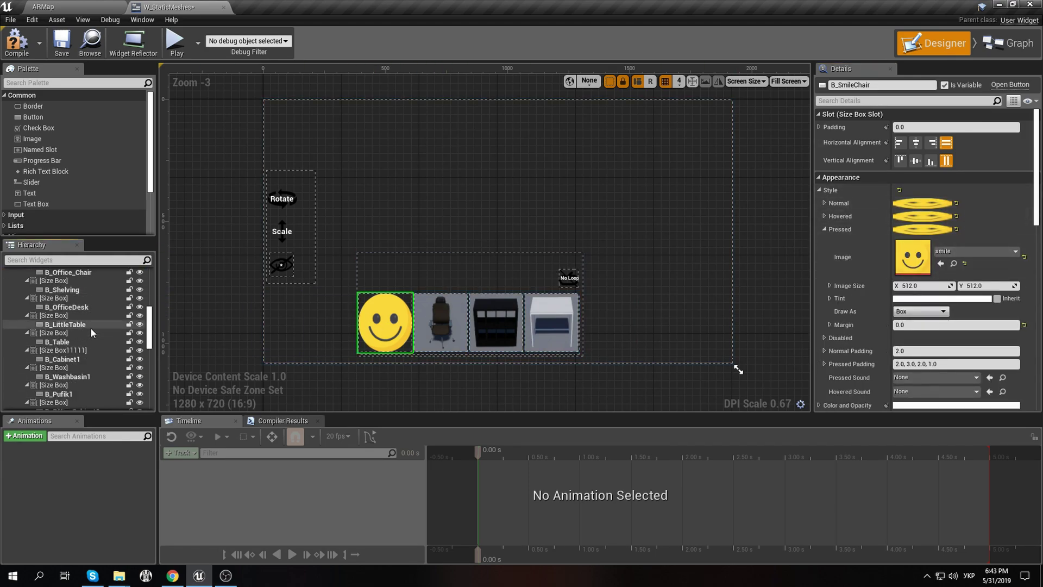
scroll(87, 334, down, 3)
click(87, 340)
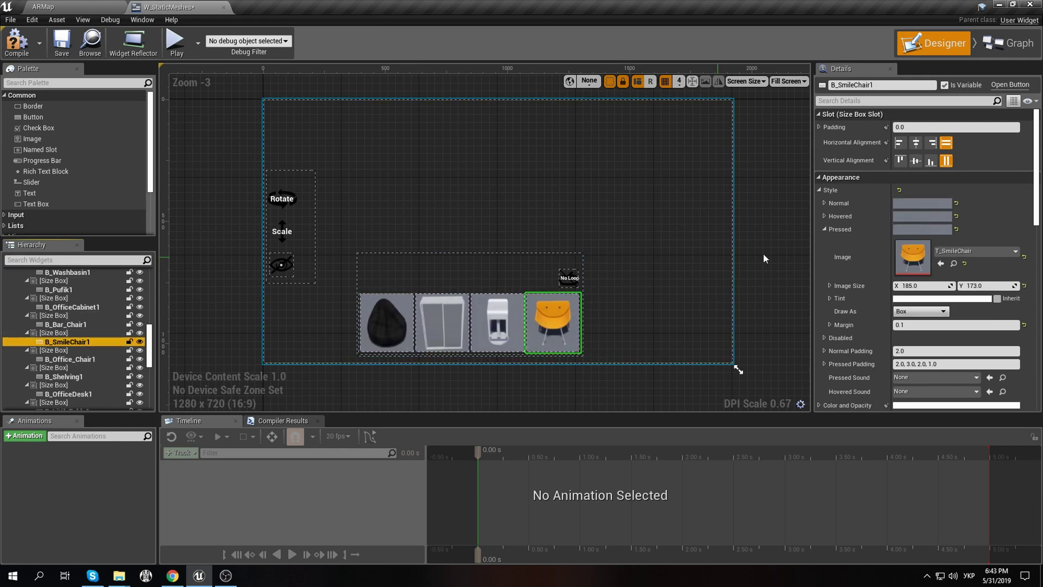
click(829, 203)
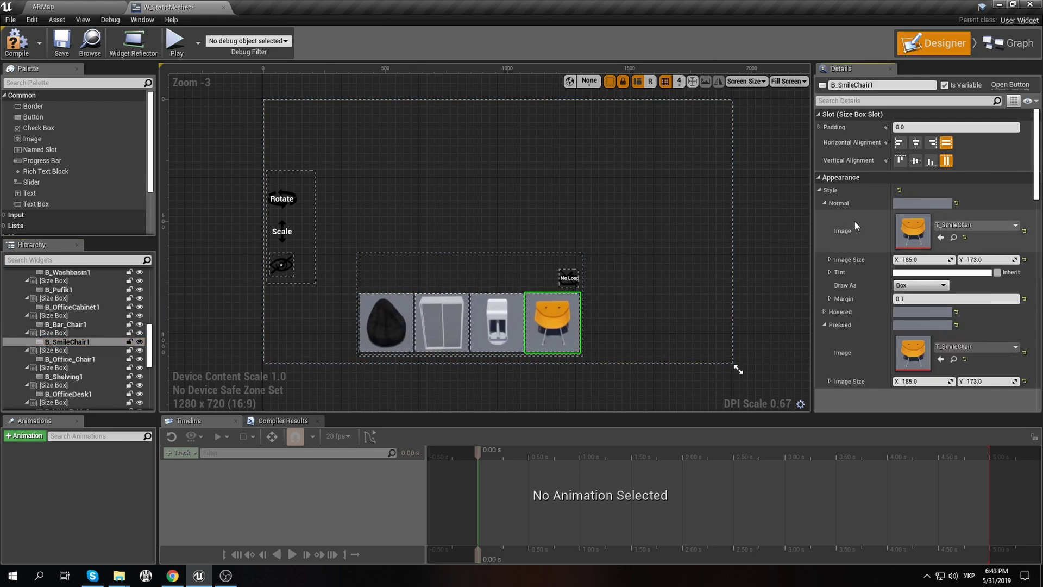
click(939, 238)
click(912, 299)
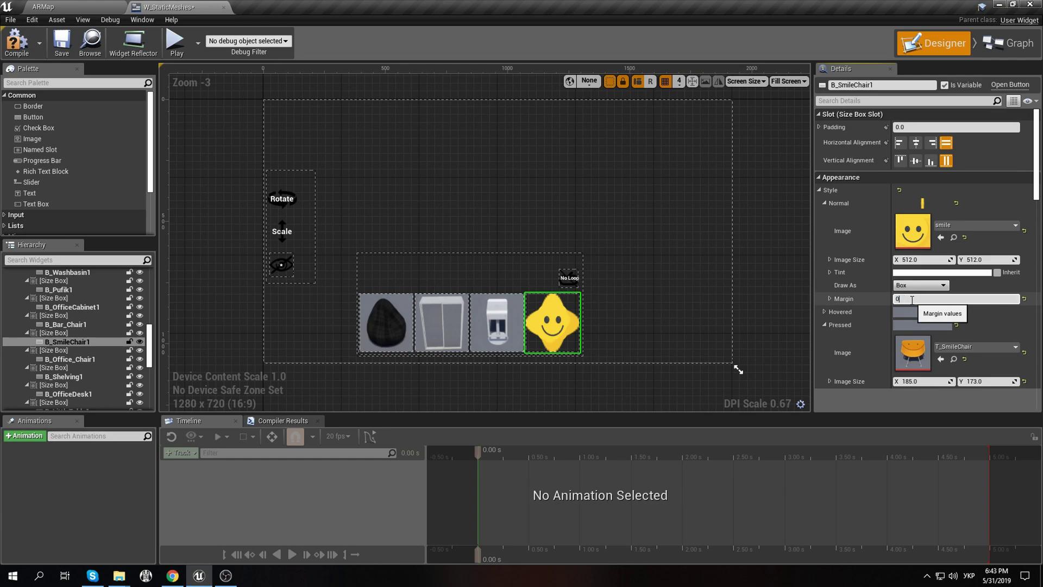
text(0)
key(Return)
click(824, 203)
Set the margin of B_SmileChair1's Hovered style to 0 and assign the smile texture as its image
click(824, 216)
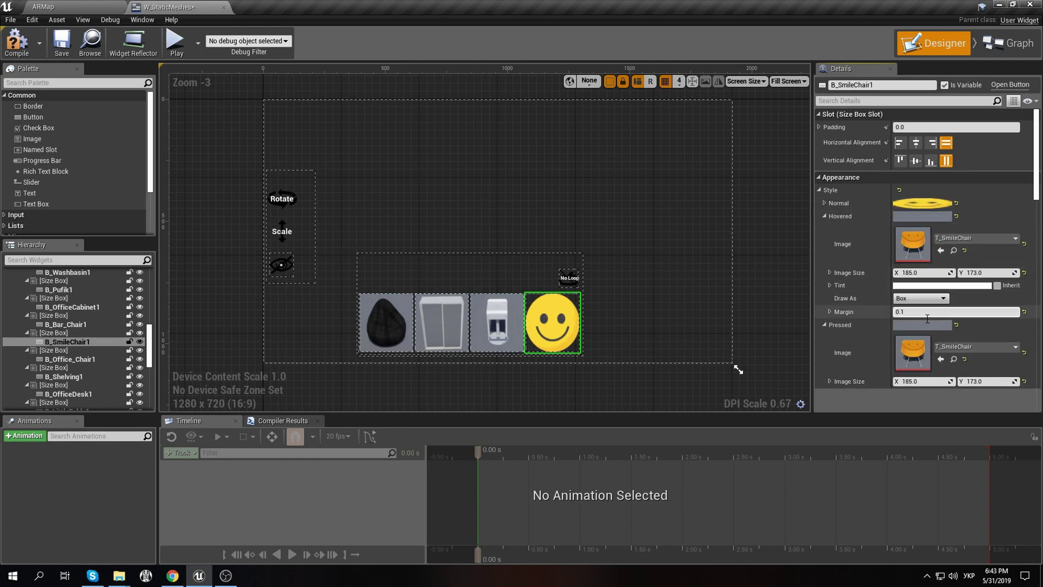
text(0)
key(Return)
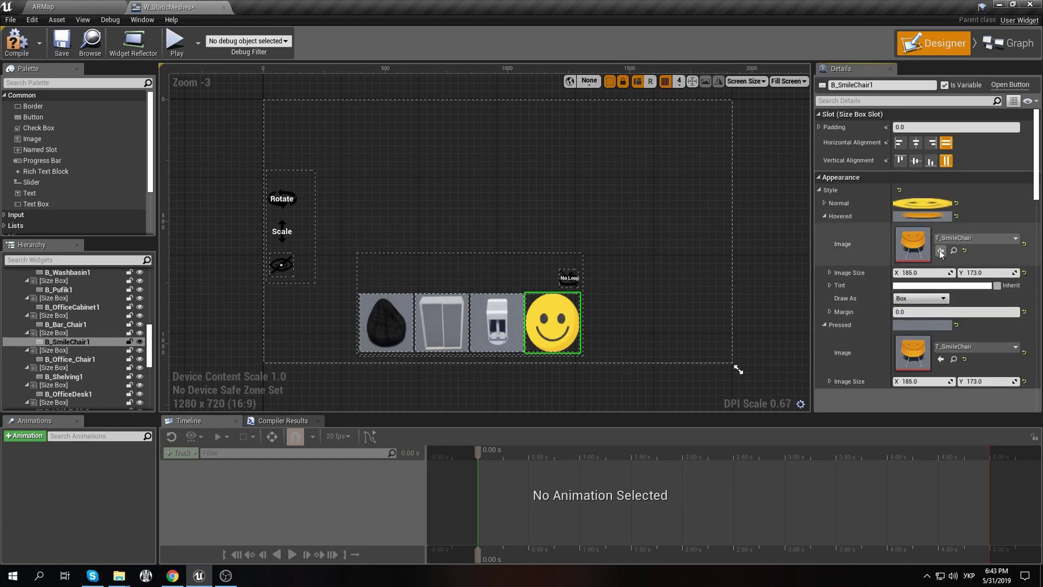
click(941, 250)
click(823, 216)
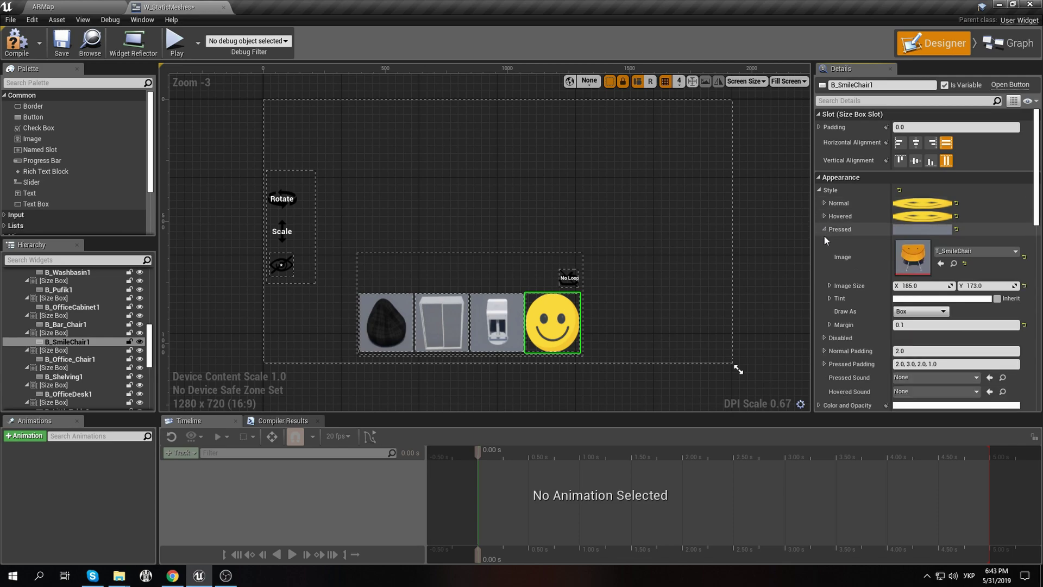
Assign the smile texture as the image of B_SmileChair1's Pressed style and set its margin to 0
click(940, 263)
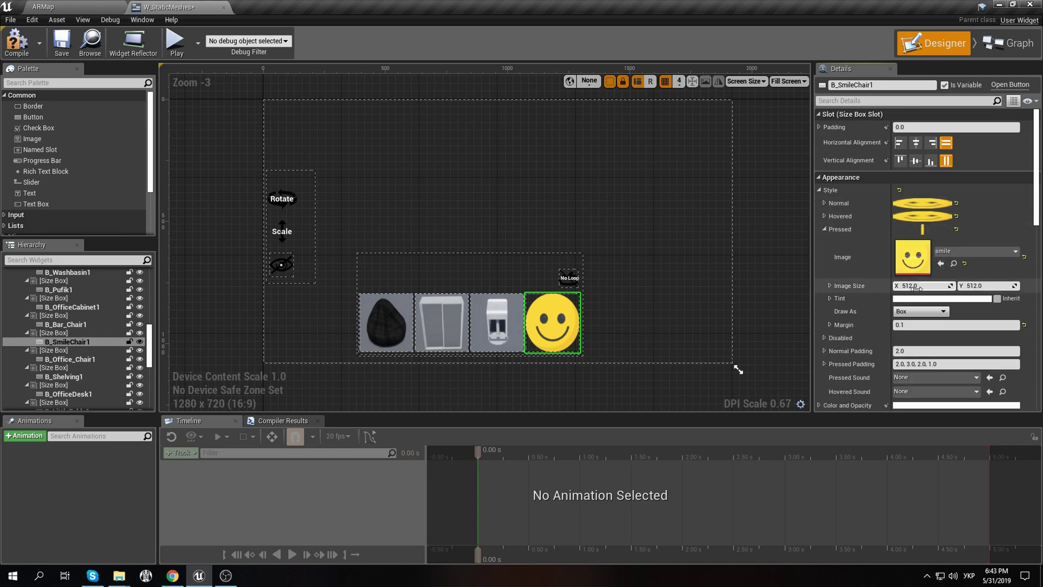
click(915, 325)
text(0)
key(Return)
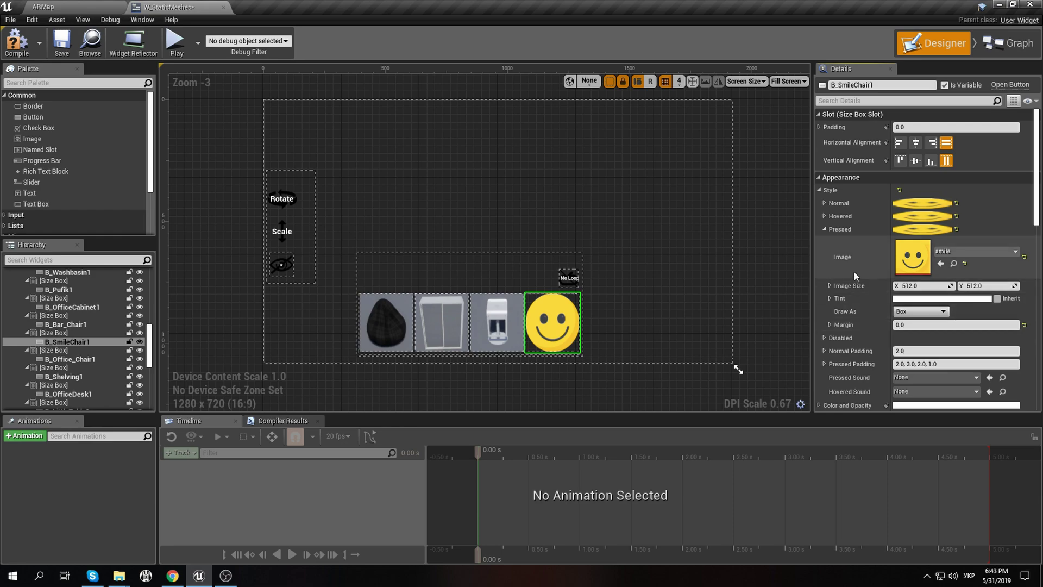
Assign the smile texture as the image of B_SmileChair2's Normal style and set its margin to 0
scroll(81, 345, down, 5)
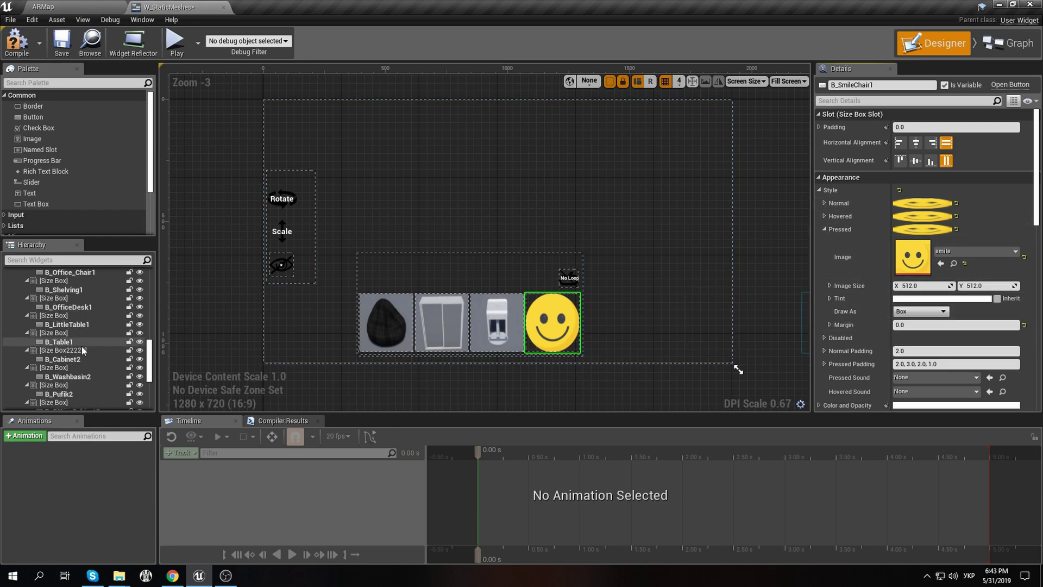
scroll(87, 380, down, 4)
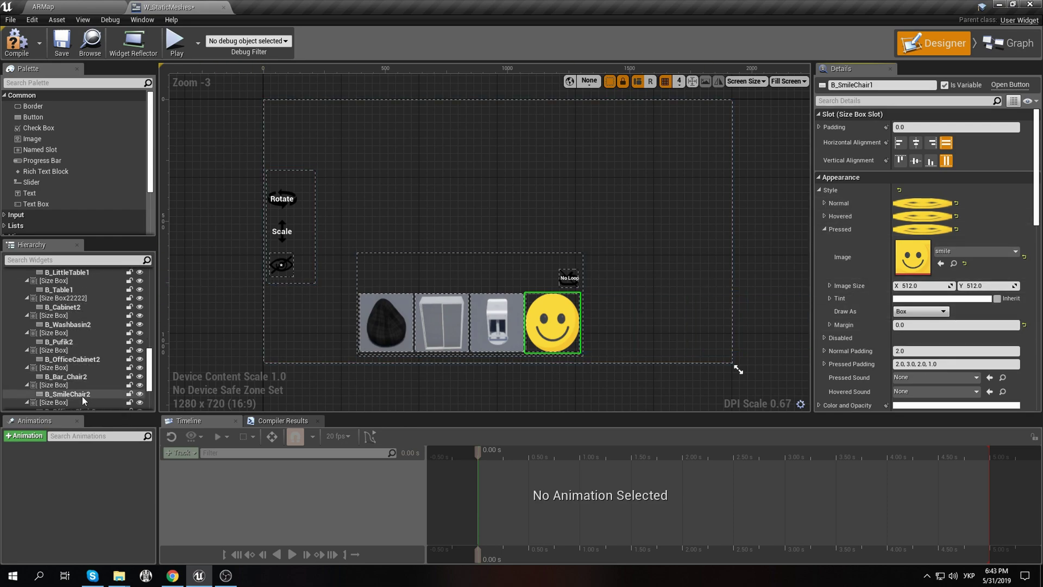
scroll(81, 392, down, 4)
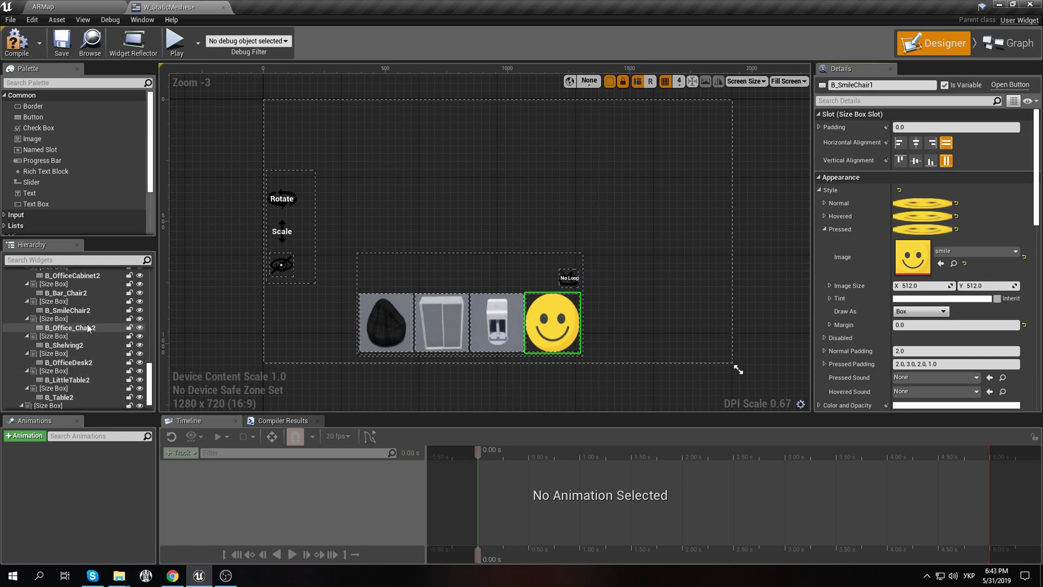
click(82, 311)
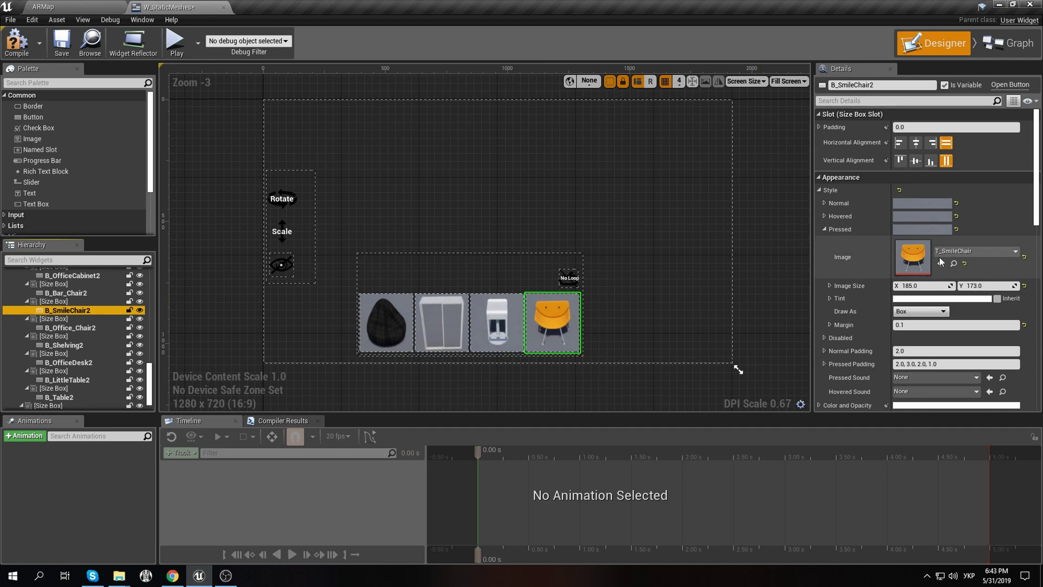
click(824, 203)
click(941, 237)
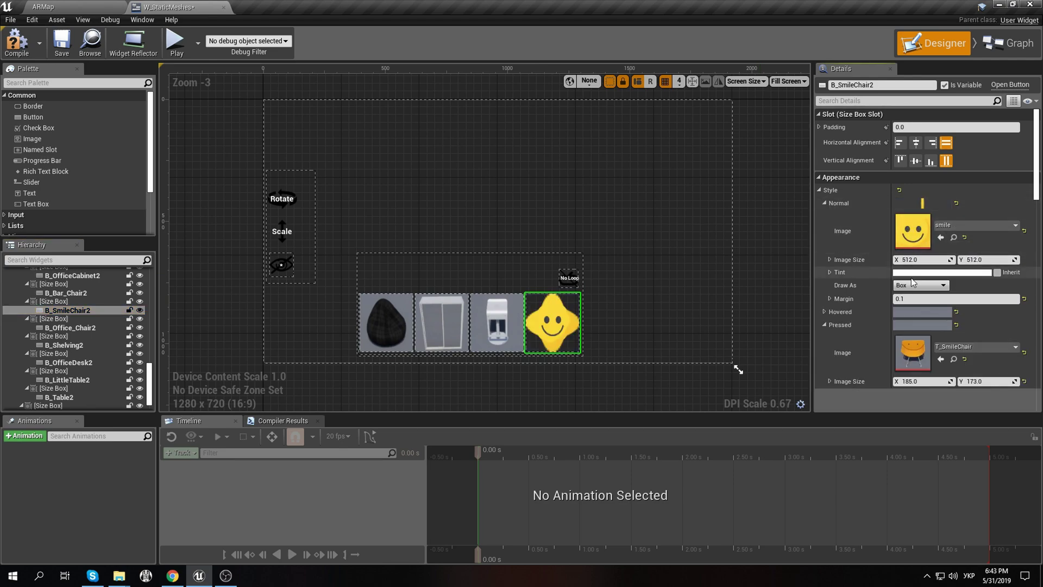
click(910, 298)
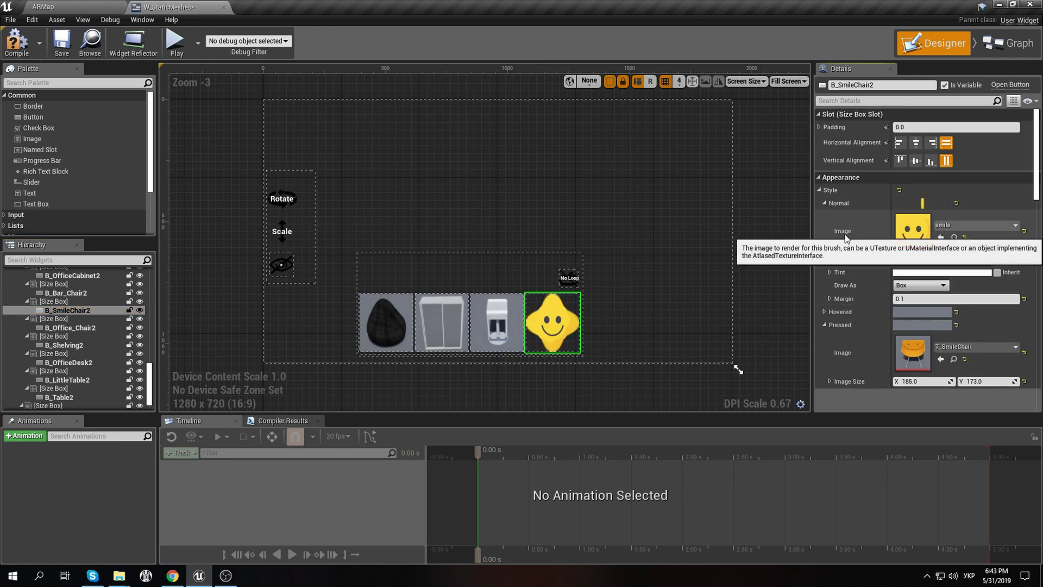
click(922, 298)
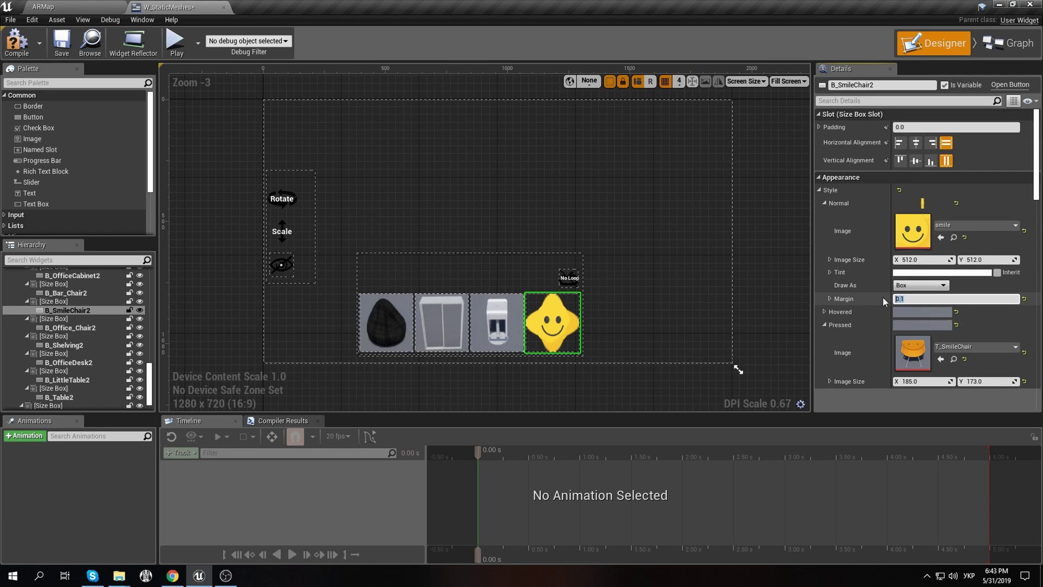
text(0)
key(Return)
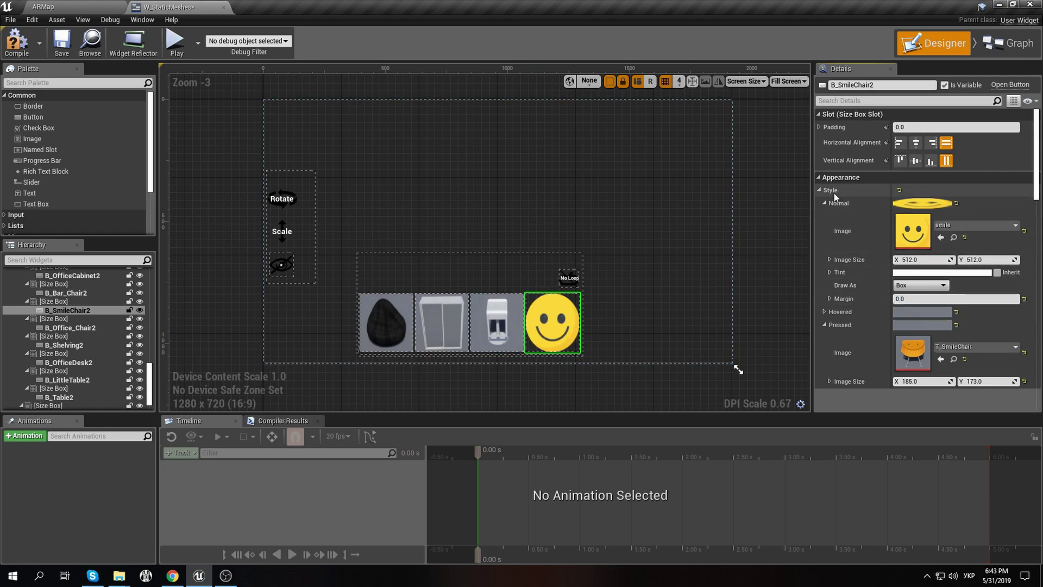
click(824, 203)
Set the margin of B_SmileChair2's Hovered style to 0 and assign the smile texture as its image
click(823, 216)
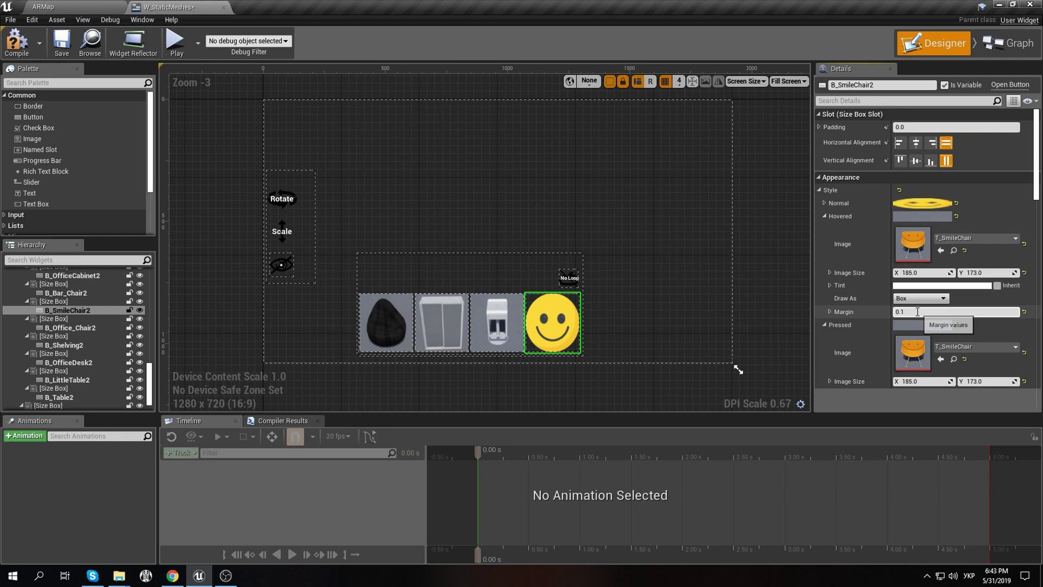
text(0)
key(Return)
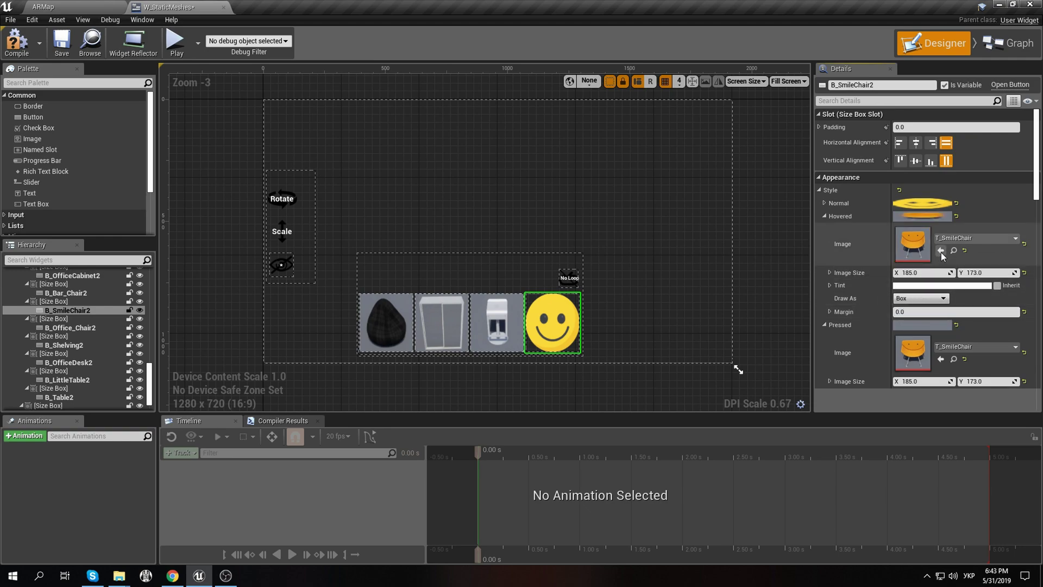
click(941, 251)
click(824, 216)
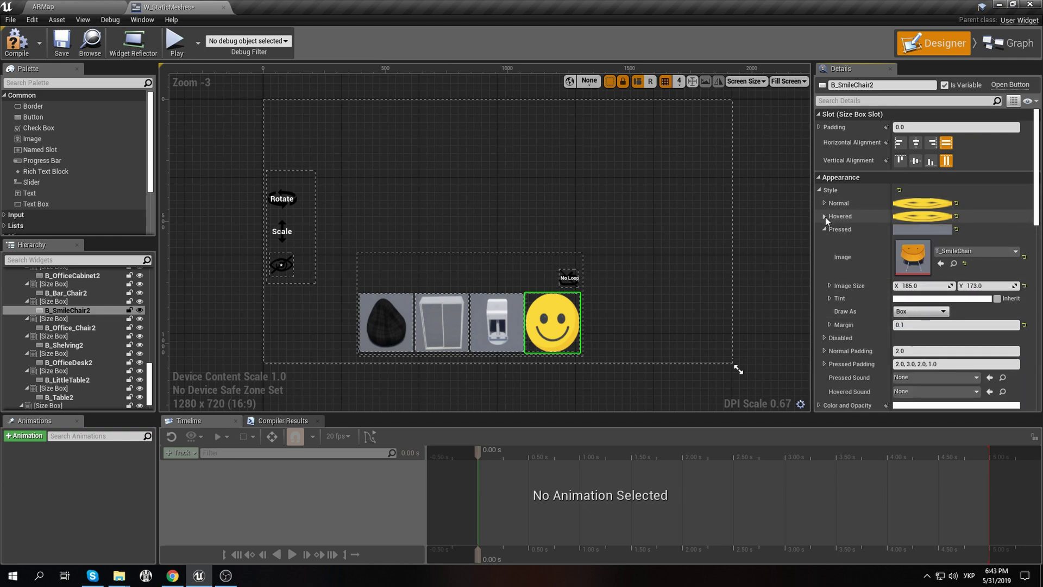
Assign the smile texture to B_SmileChair2's Pressed style with a margin of 0, and save the widget
click(941, 265)
click(907, 325)
text(0)
key(Return)
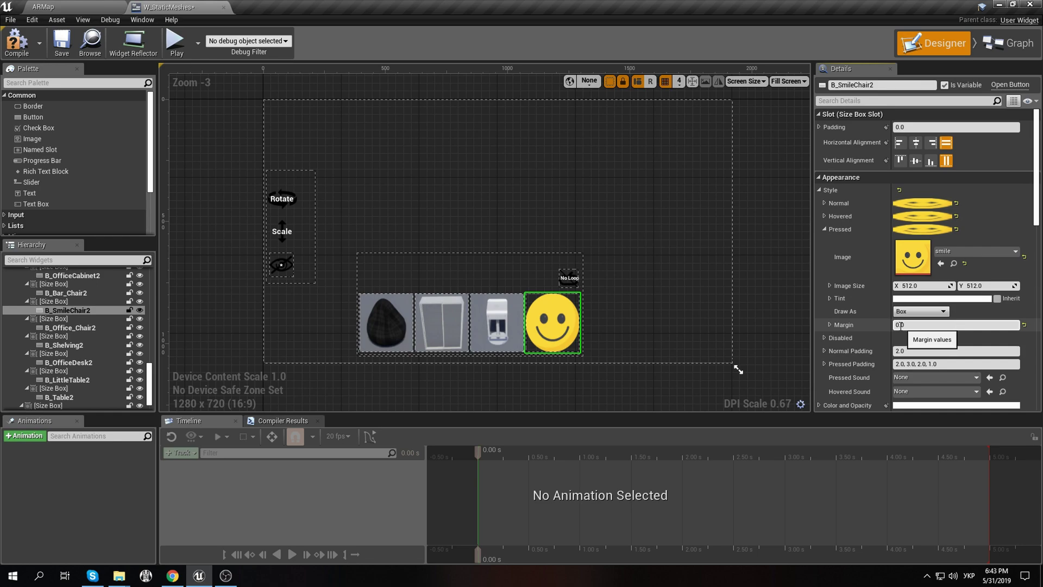
click(61, 42)
Play the ARMap level, scroll through the furniture button strip to check the smile buttons, and end the play session
click(85, 8)
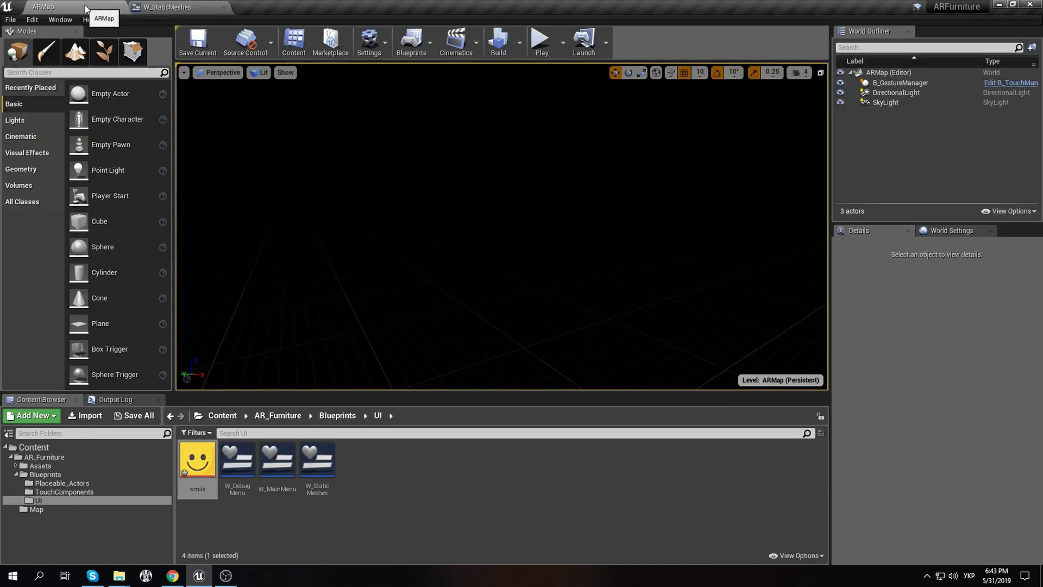
click(540, 41)
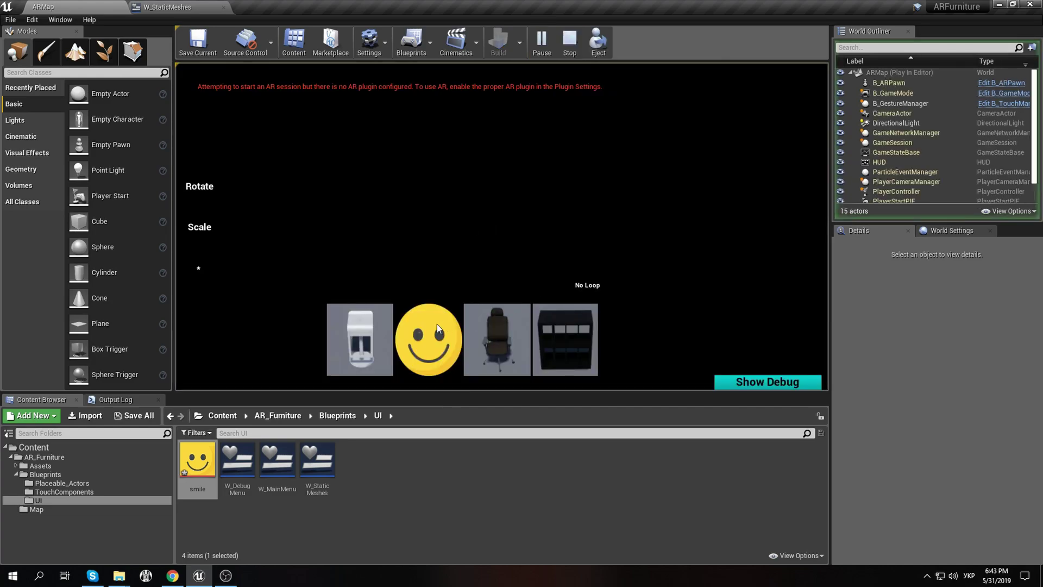
scroll(437, 341, up, 2)
mouse_move(472, 345)
mouse_down()
mouse_move(664, 344)
mouse_move(316, 343)
mouse_move(526, 339)
mouse_move(432, 352)
mouse_move(619, 343)
mouse_move(445, 347)
mouse_move(486, 340)
mouse_up()
scroll(511, 337, up, 3)
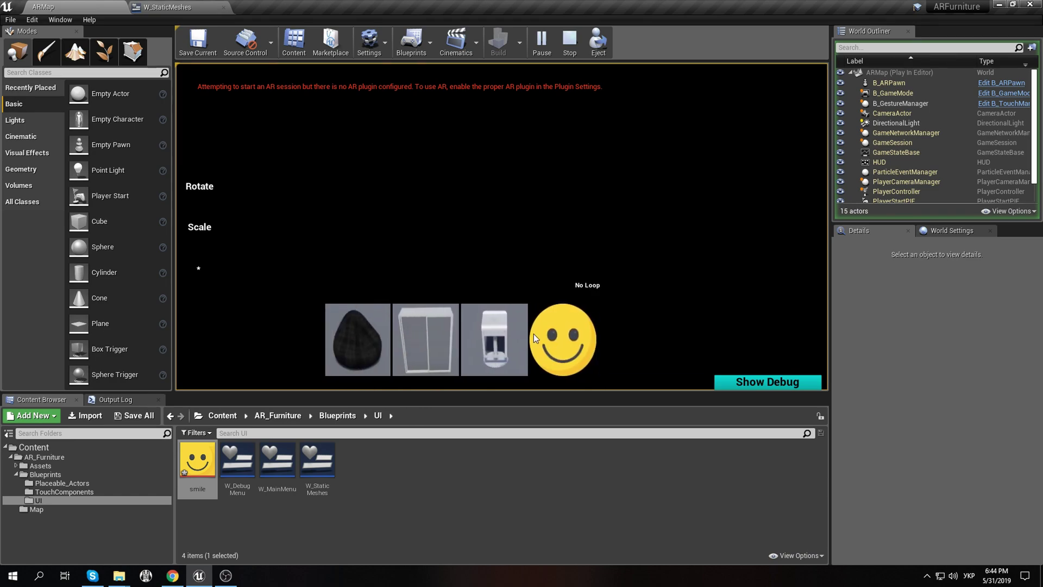
scroll(473, 340, down, 8)
key(Escape)
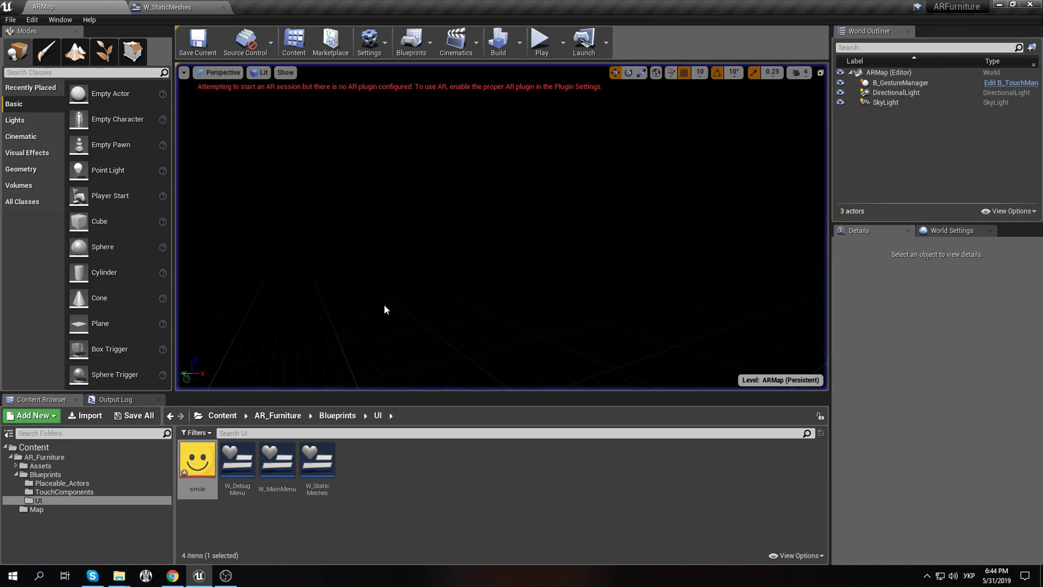
Examine in the W_StaticMeshes event graph how the On Clicked events of the three cabinet buttons set Enum Spawn and New Static Mesh
click(194, 6)
click(1008, 43)
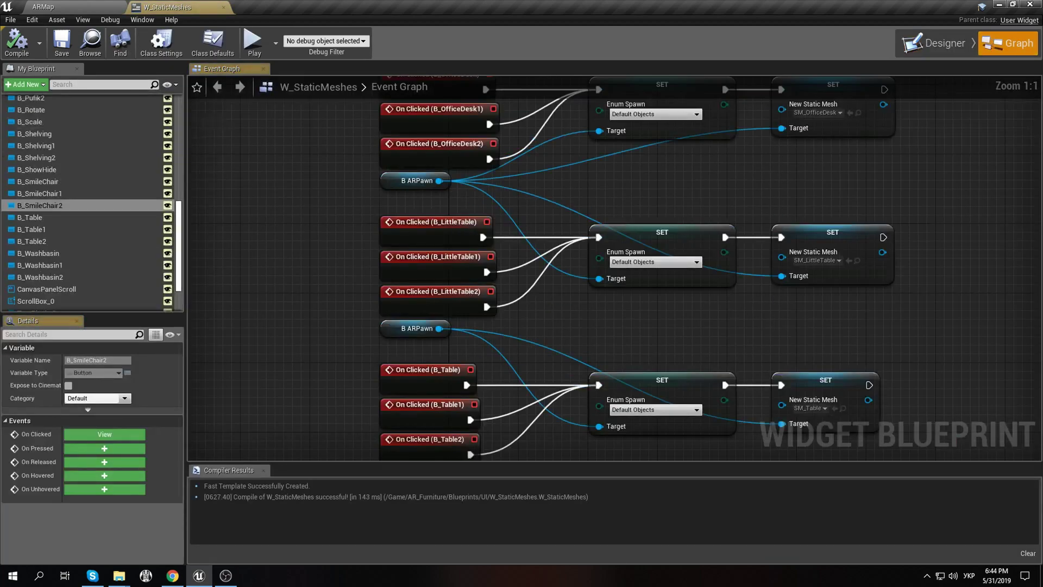
right_drag(573, 136, 546, 406)
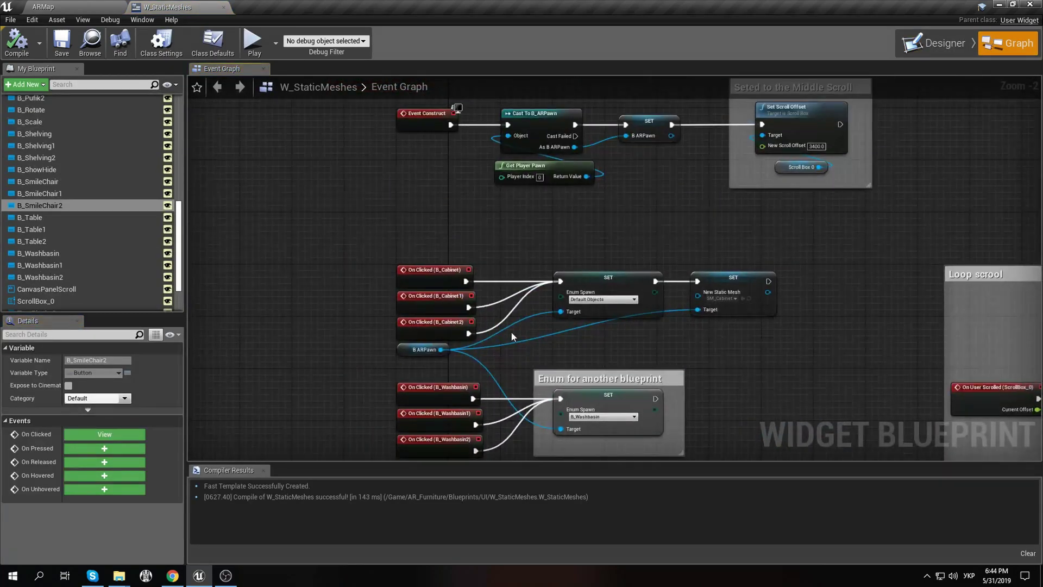
right_drag(456, 273, 481, 189)
scroll(394, 191, up, 3)
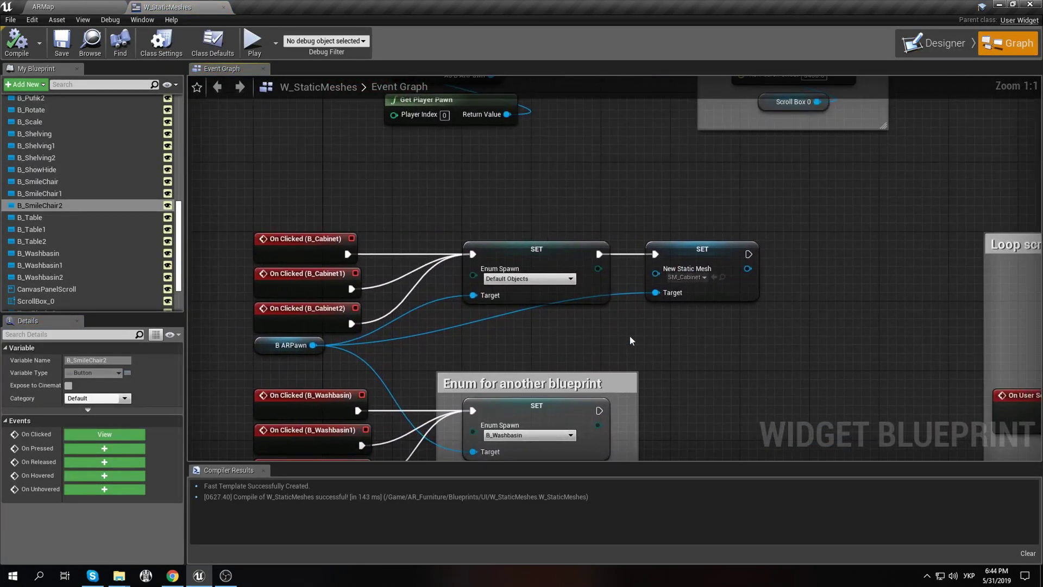
click(686, 251)
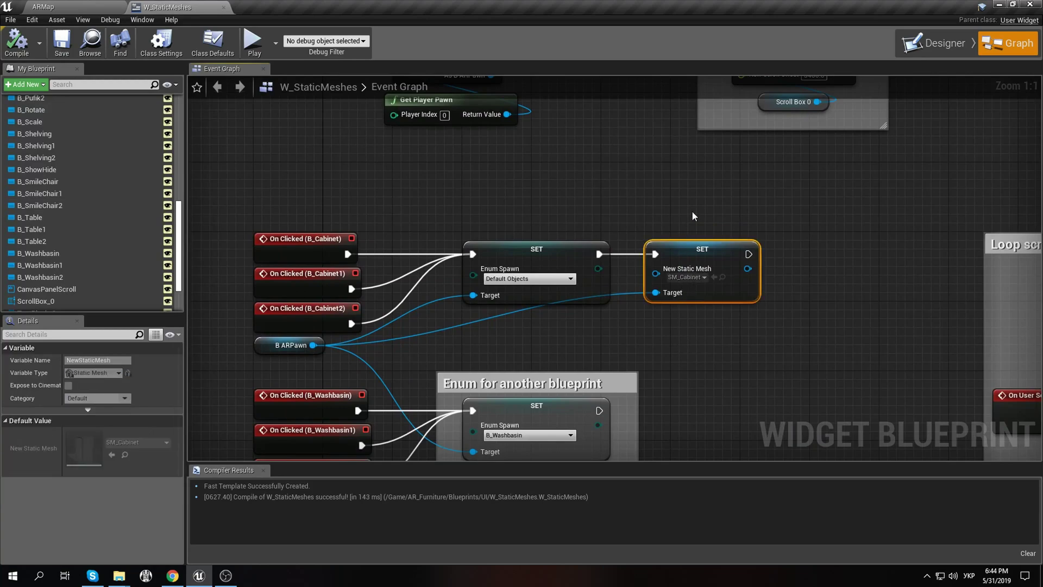
click(471, 209)
right_drag(474, 209, 590, 184)
drag(433, 175, 438, 293)
click(436, 172)
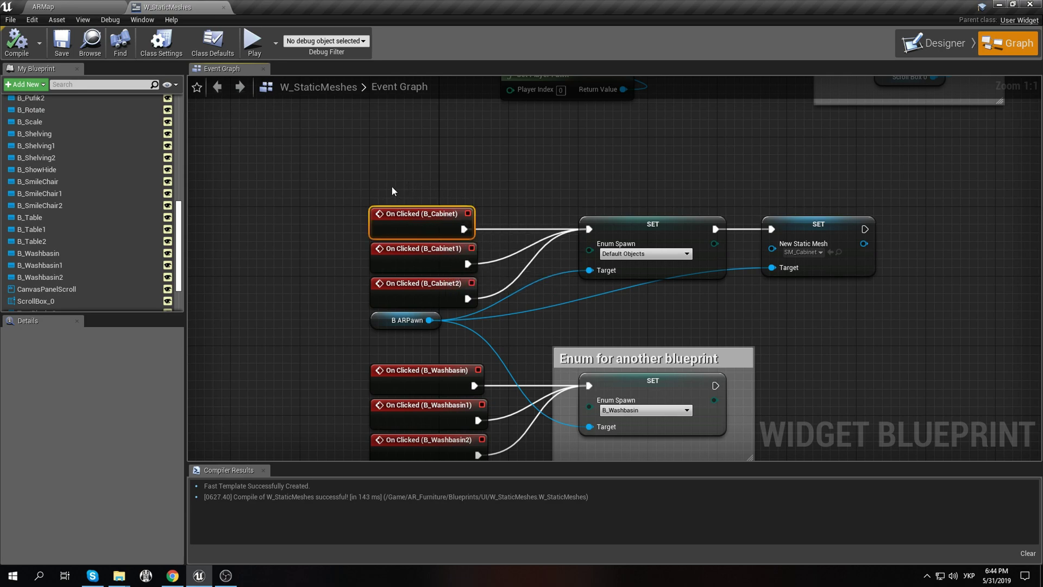
drag(327, 180, 450, 289)
click(489, 288)
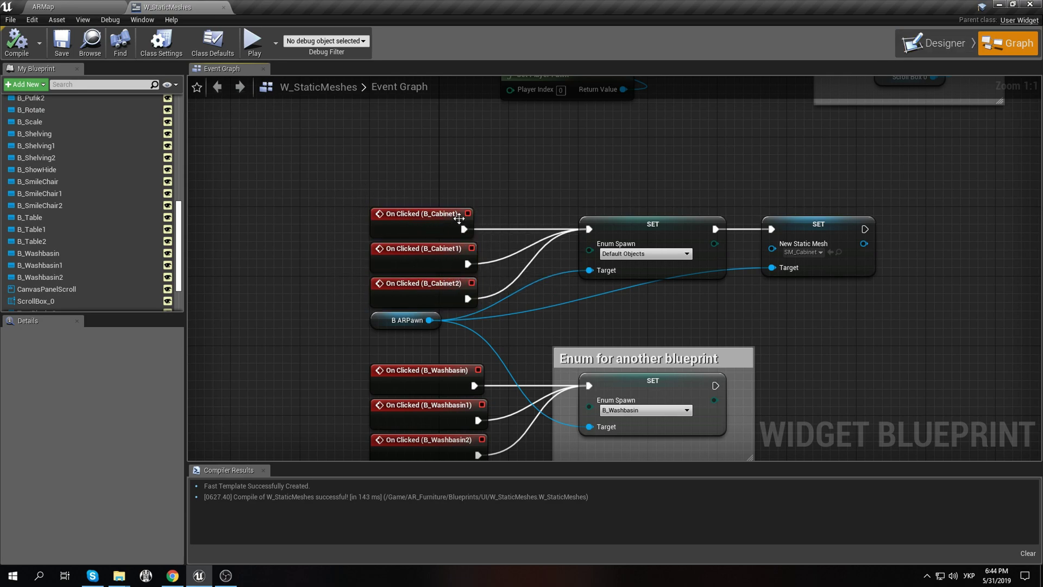
drag(347, 190, 453, 317)
Return to the widget's Designer view and select the Size Box that holds B_Cabinet in ScrollBox_0
click(933, 45)
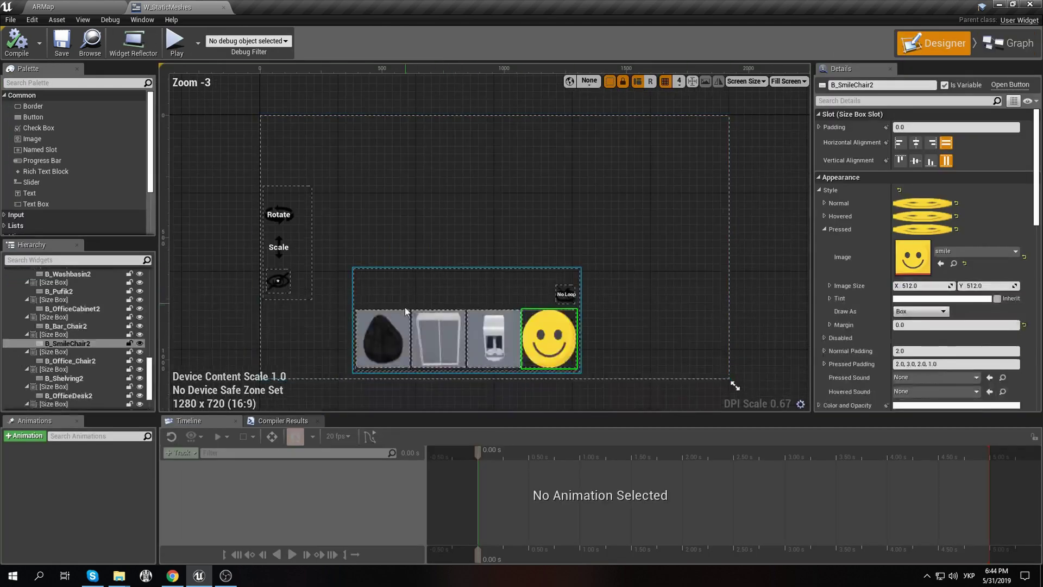
click(427, 353)
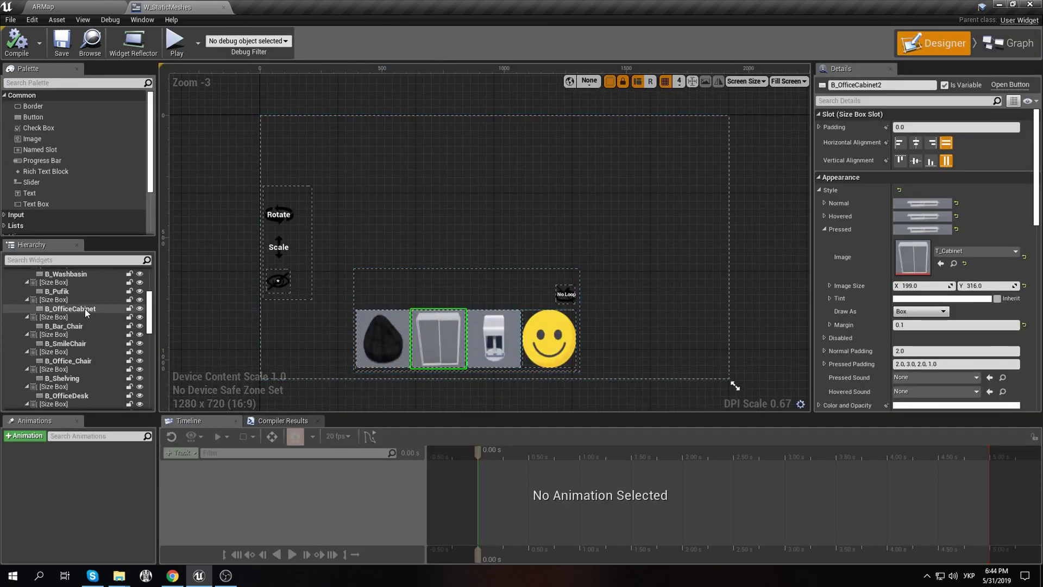
scroll(73, 319, up, 5)
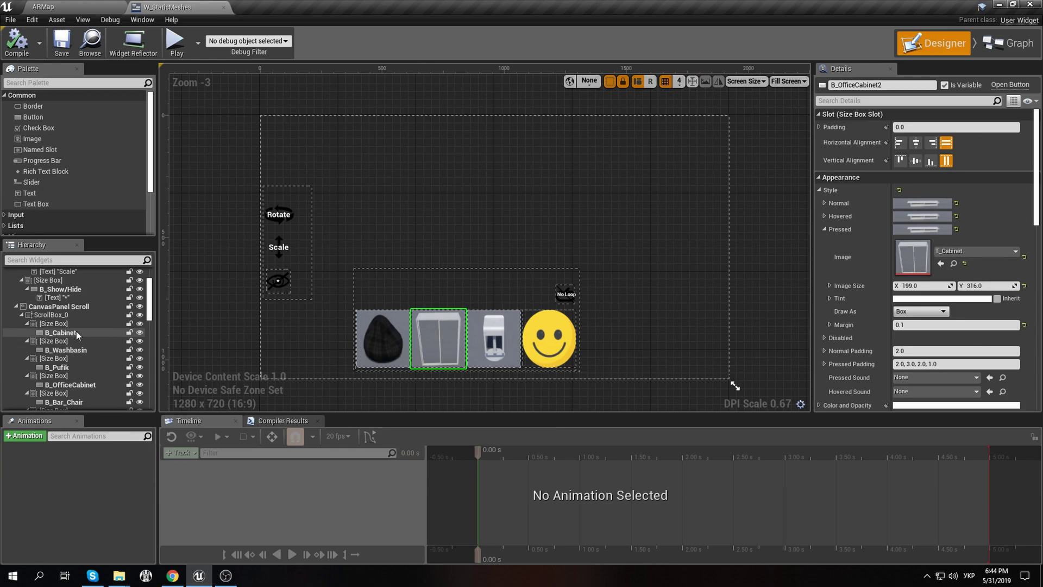
click(61, 332)
click(62, 324)
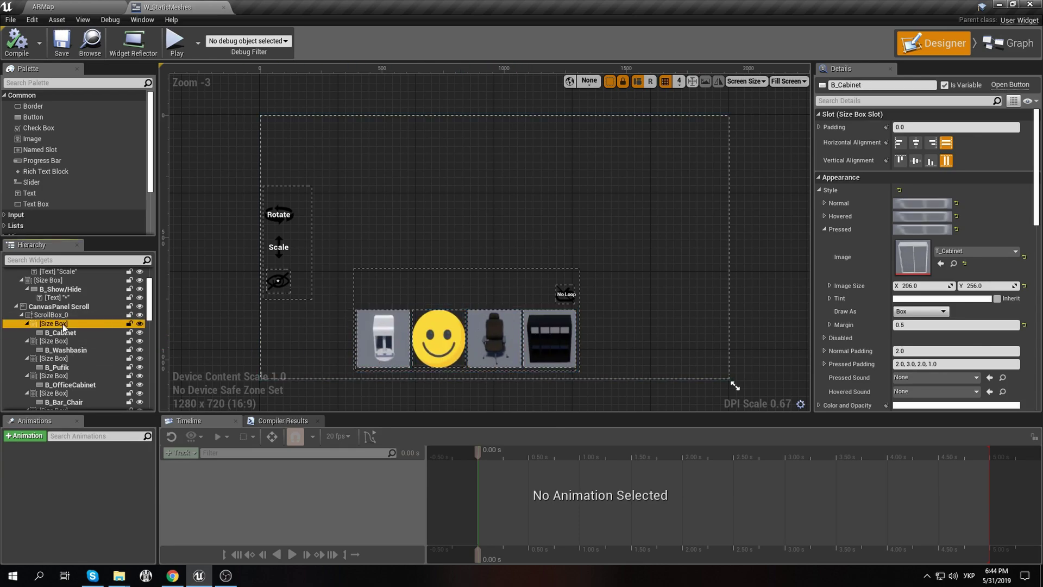
Inspect the B_Cabinet button and the Size Box that holds B_Washbasin, ending with B_Cabinet selected
click(62, 333)
click(64, 341)
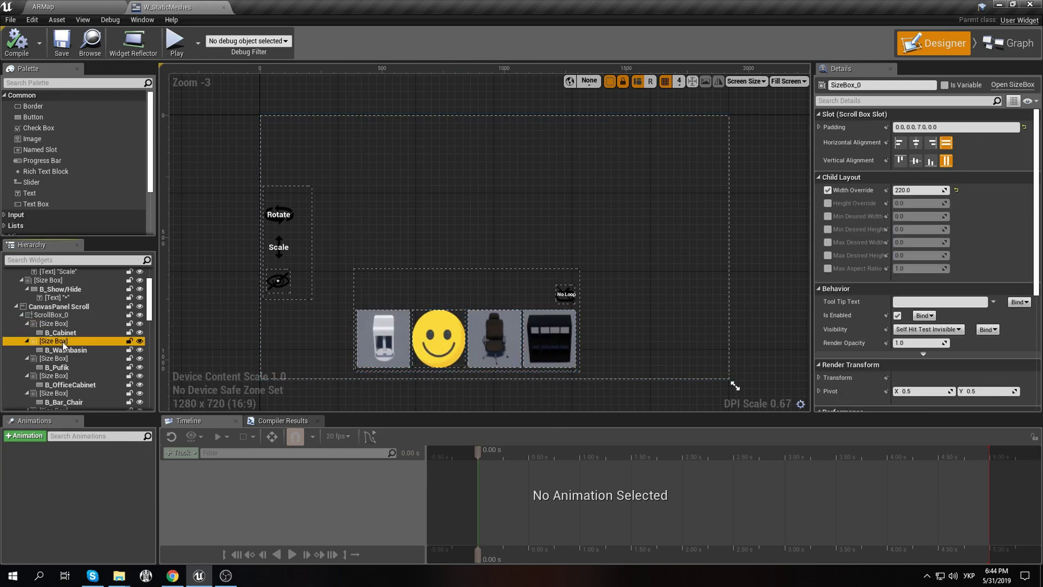
click(57, 333)
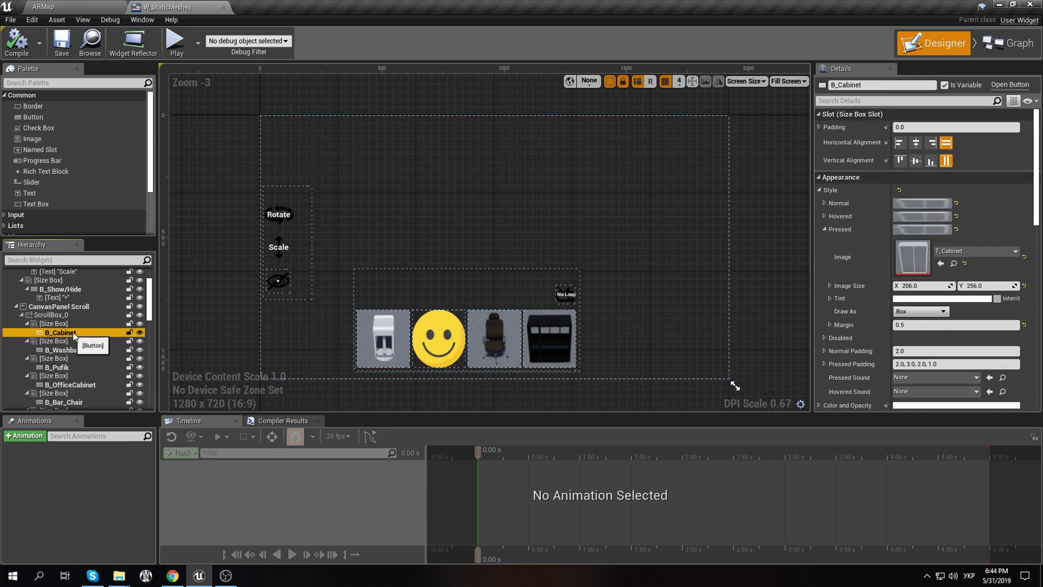
Look through the furniture buttons in the widget hierarchy to find the cabinet duplicates, selecting B_Cabinet1 and B_Cabinet2
scroll(74, 333, down, 5)
scroll(76, 345, down, 1)
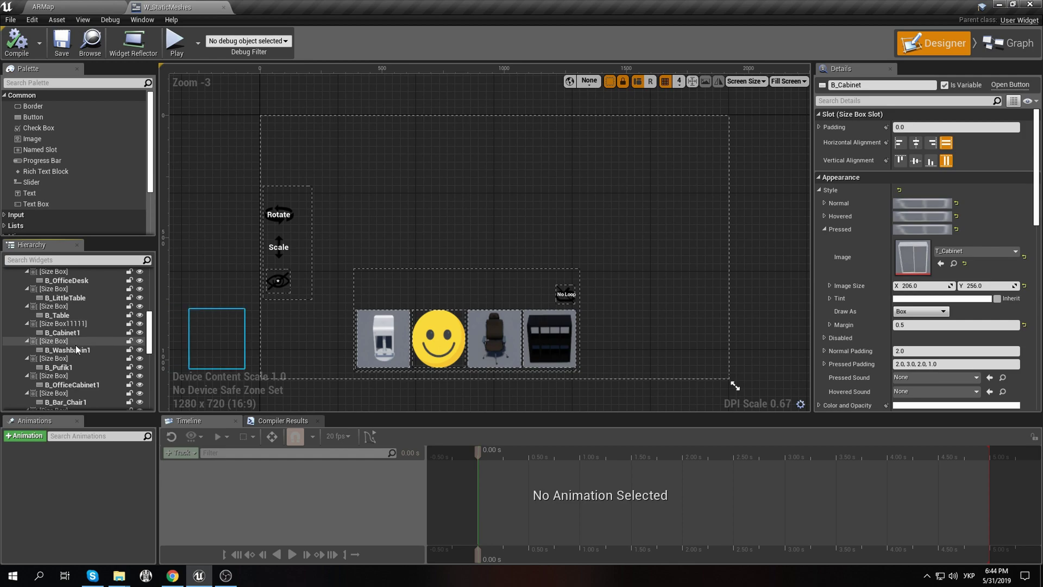
click(80, 334)
scroll(82, 334, down, 4)
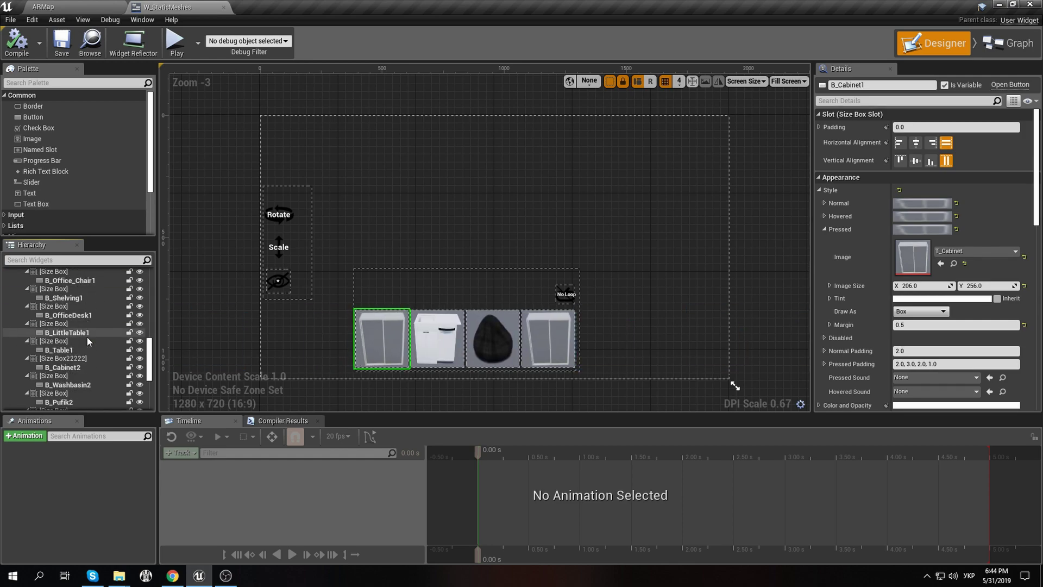
scroll(87, 337, down, 5)
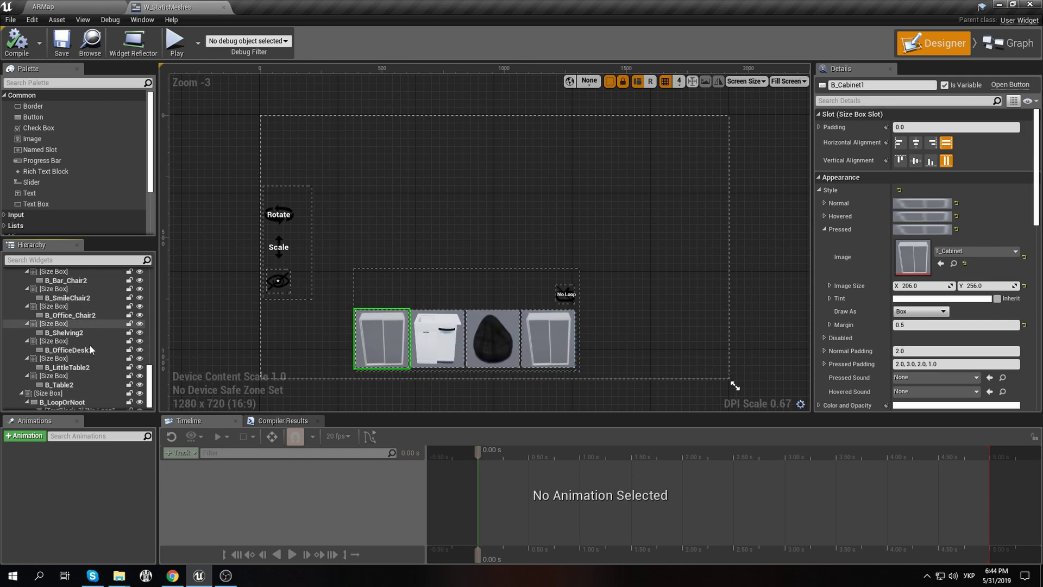
scroll(90, 344, up, 5)
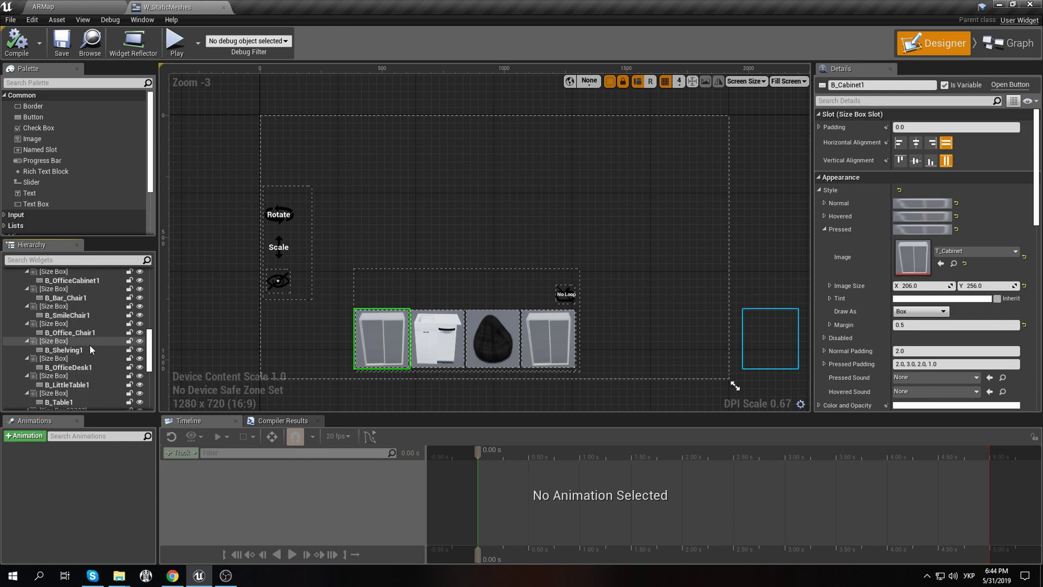
scroll(90, 345, down, 2)
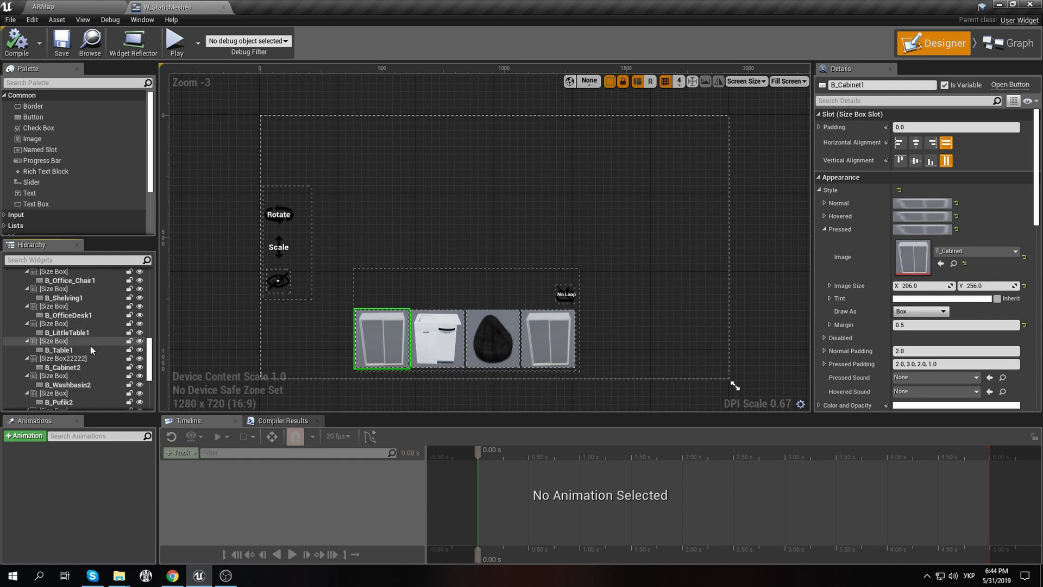
scroll(90, 348, down, 1)
click(83, 351)
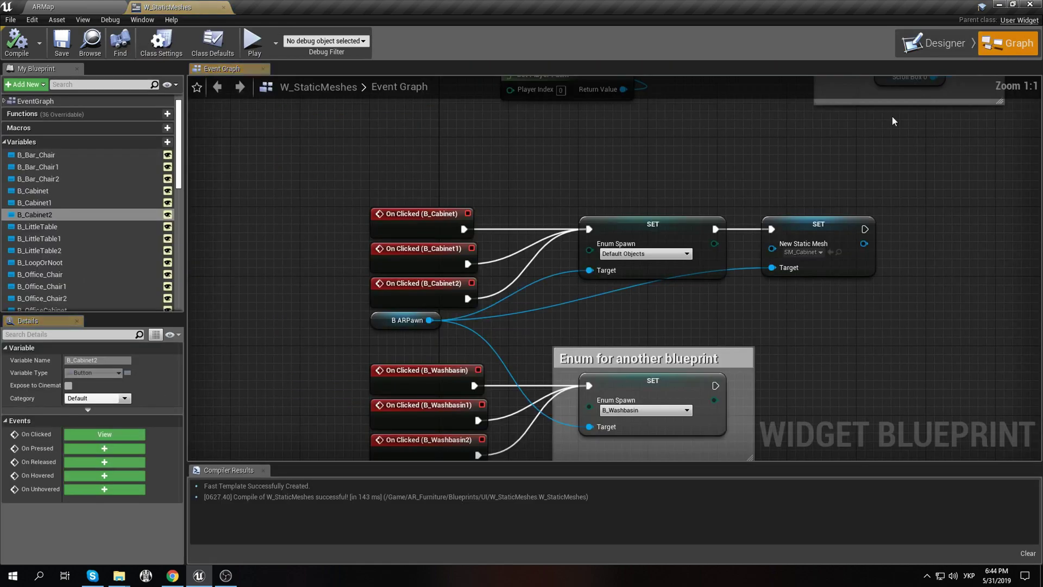
Return to the event graph, browse the meshes available for New Static Mesh on the cabinet SET node, and close the list without choosing one
click(1008, 43)
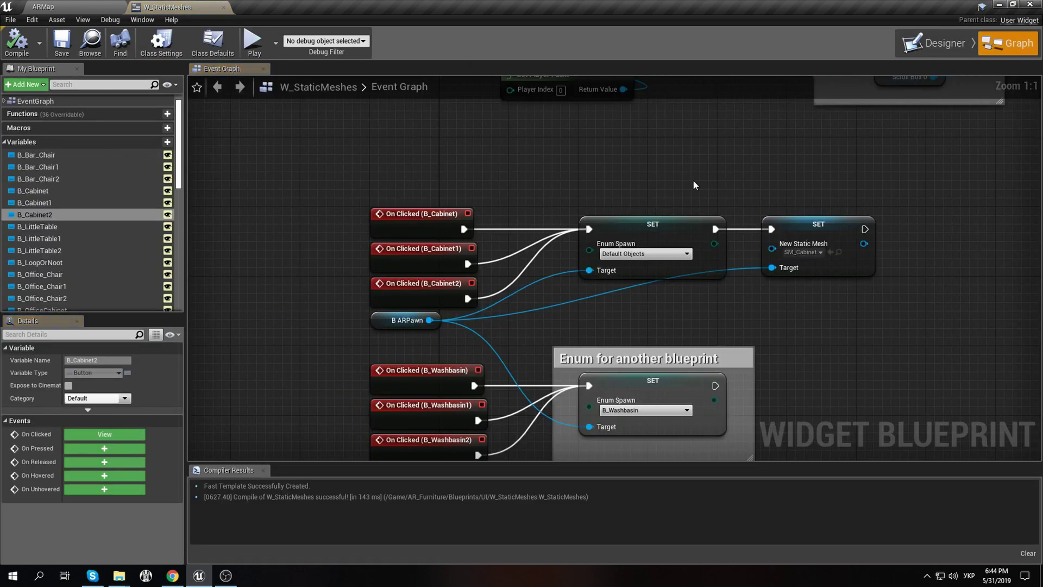
click(716, 262)
click(721, 337)
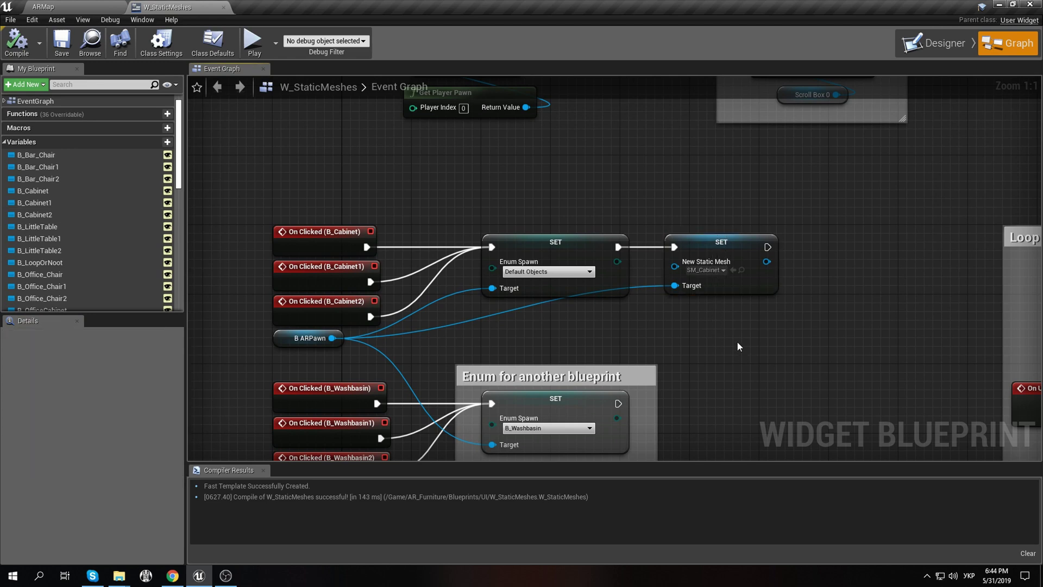
click(706, 255)
click(705, 270)
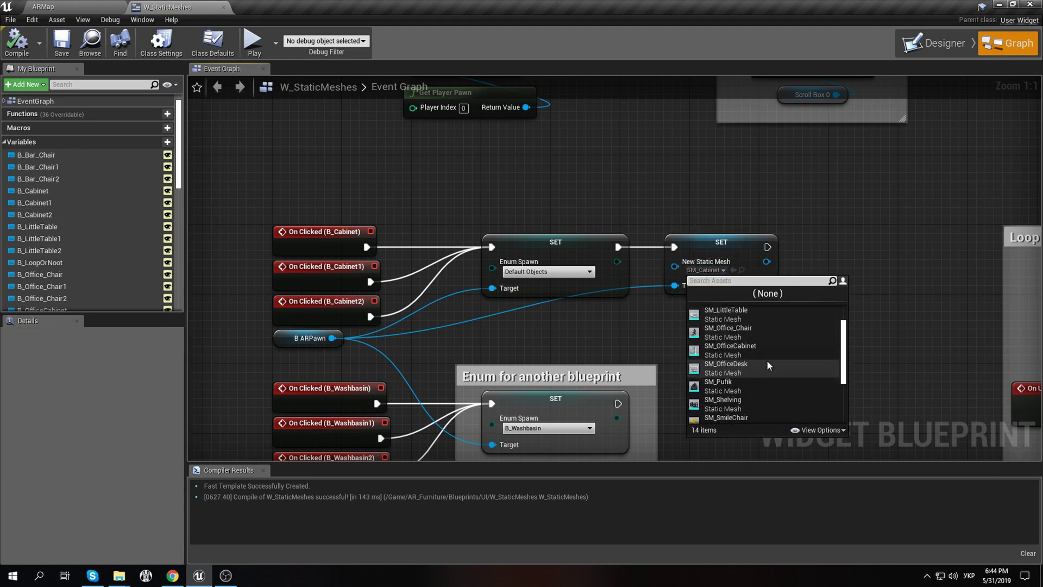
scroll(767, 360, up, 3)
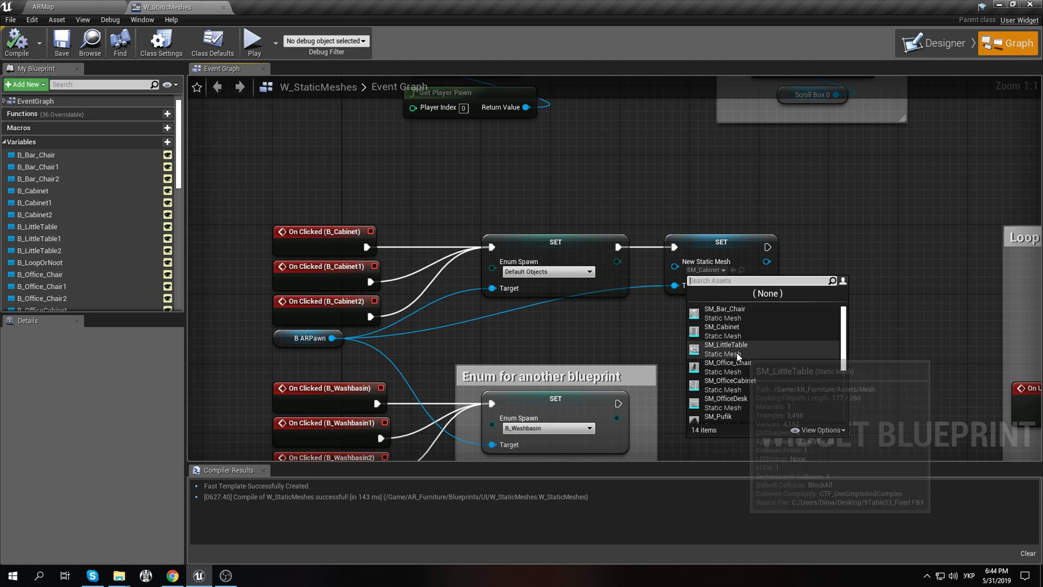
click(707, 179)
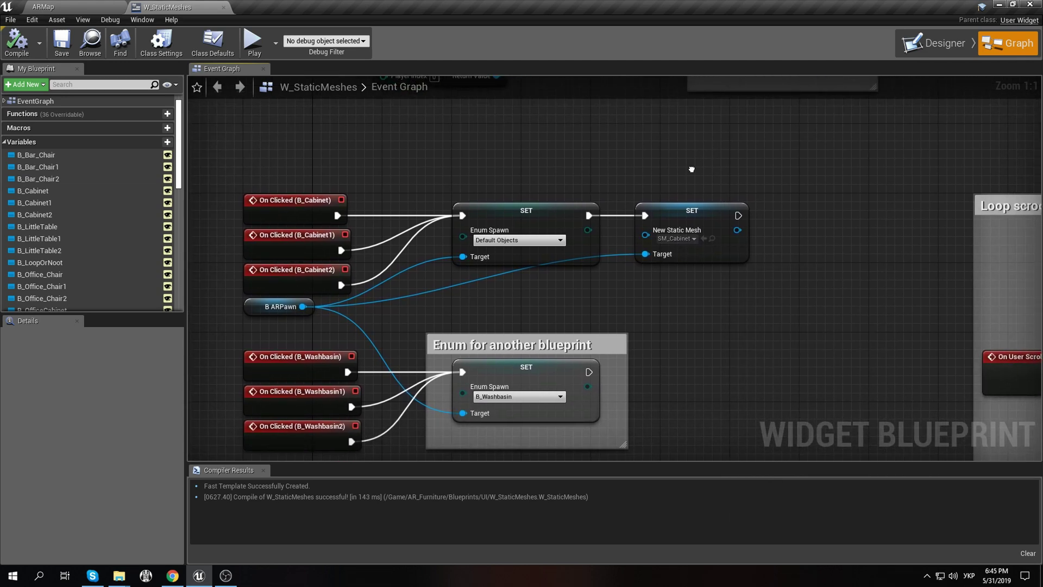